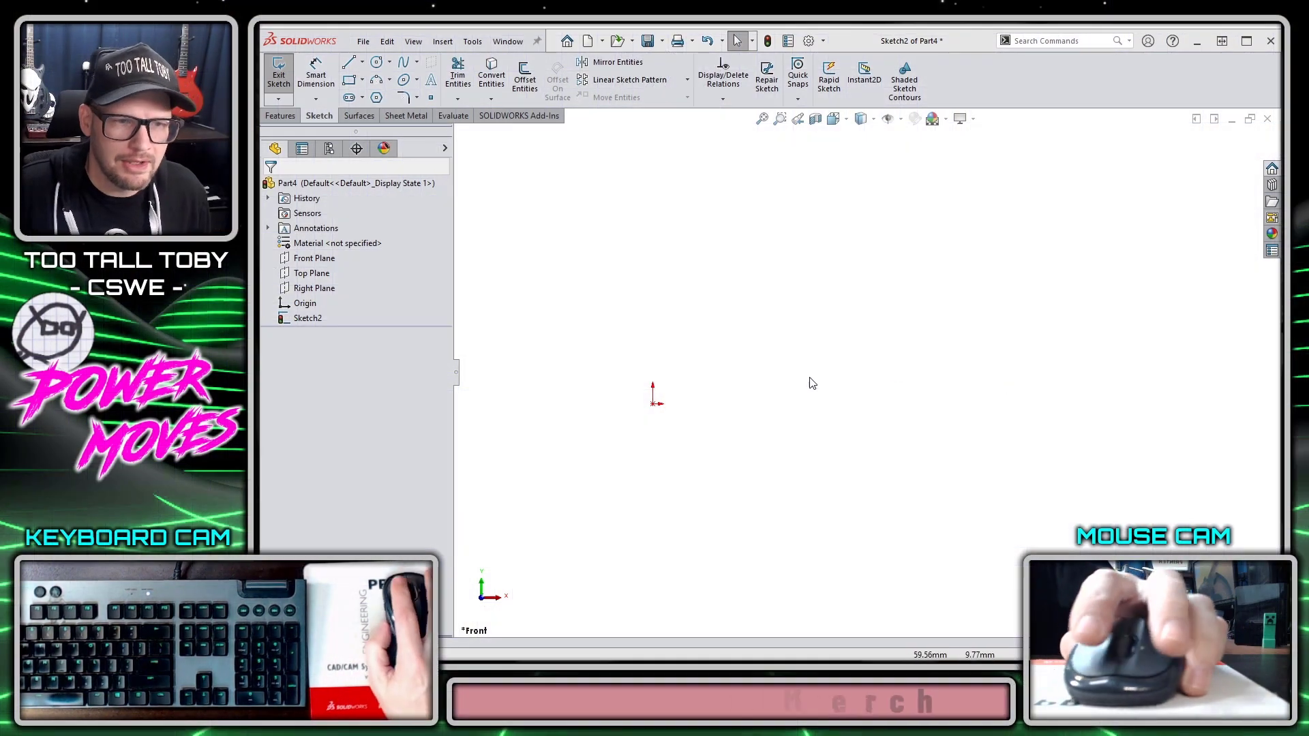
Draw a 120 mm horizontal line from the origin and a 12 mm vertical line at its right end.
key(s)
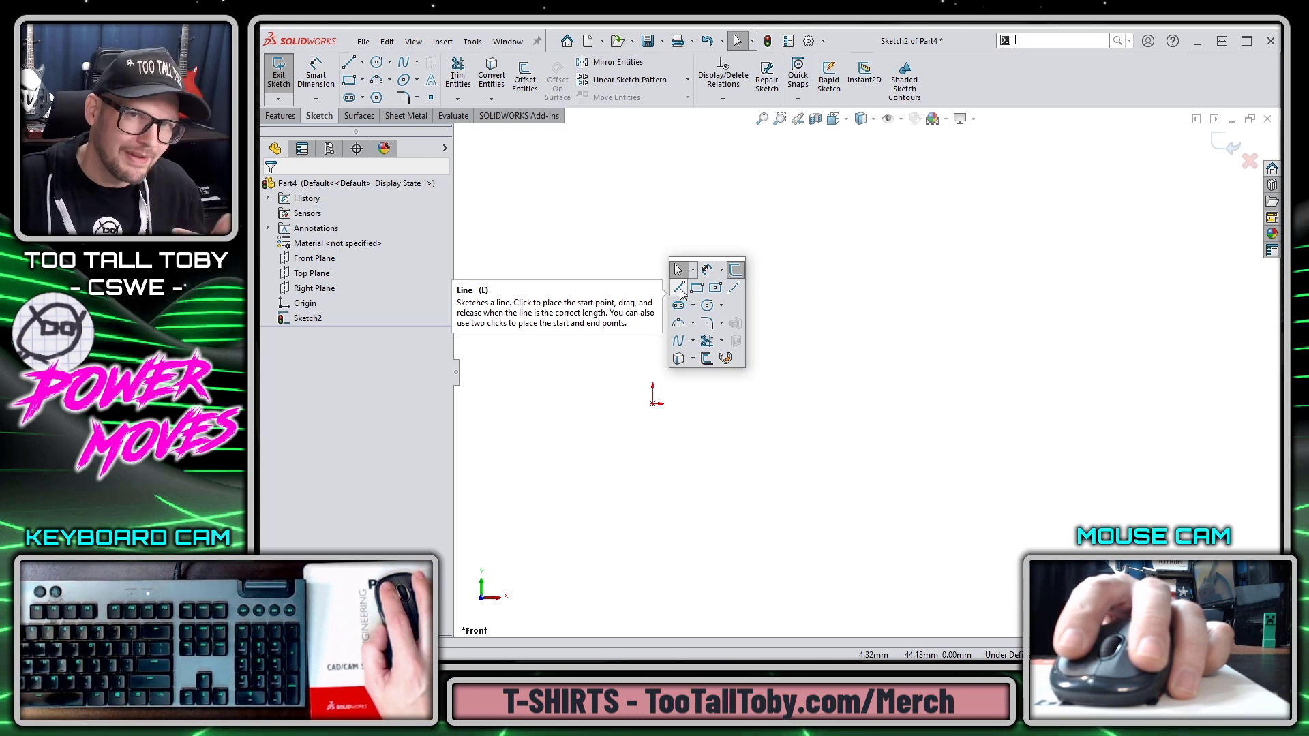
click(680, 292)
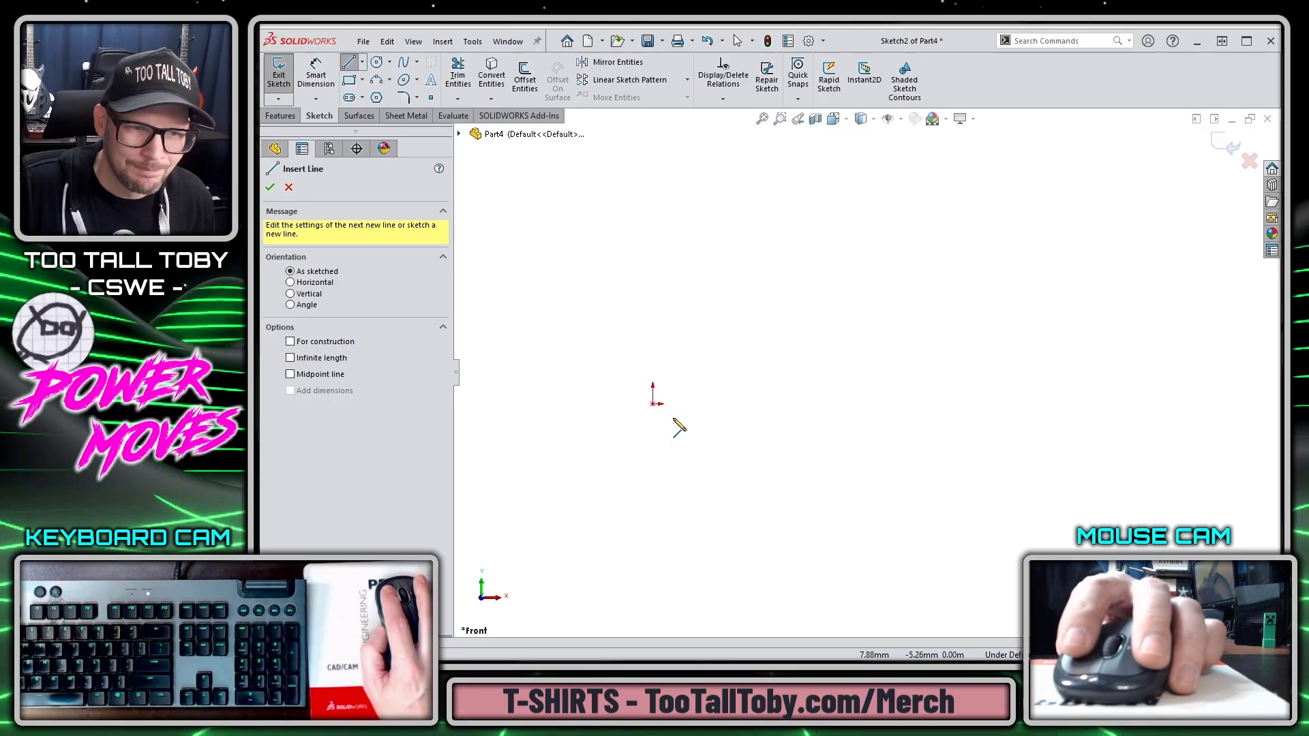
click(522, 406)
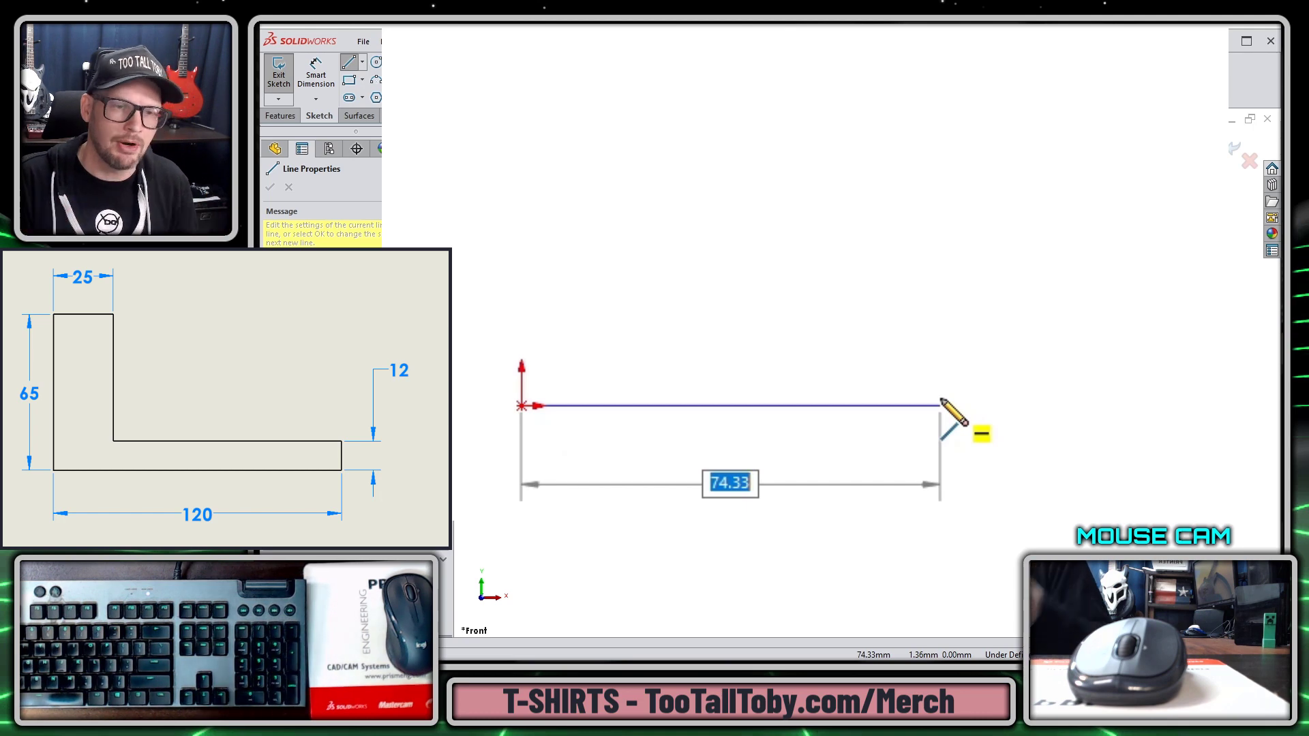
text(120)
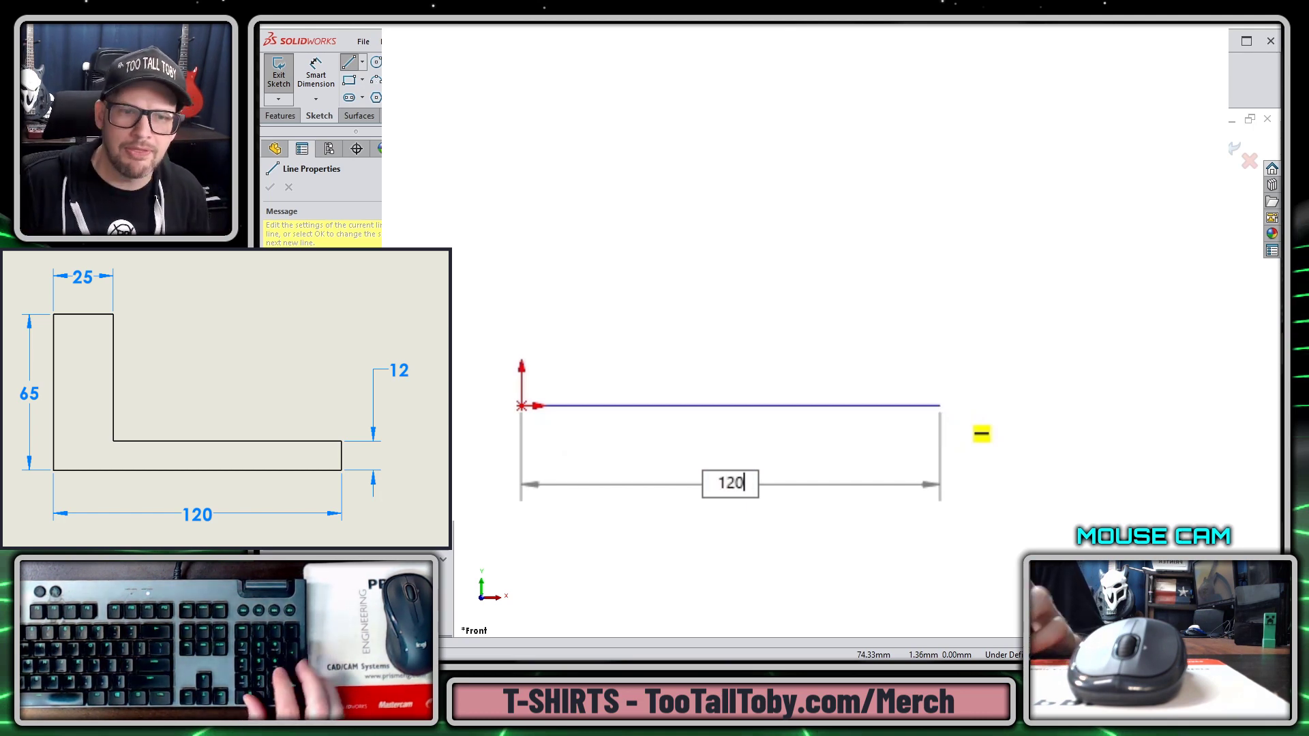
key(Return)
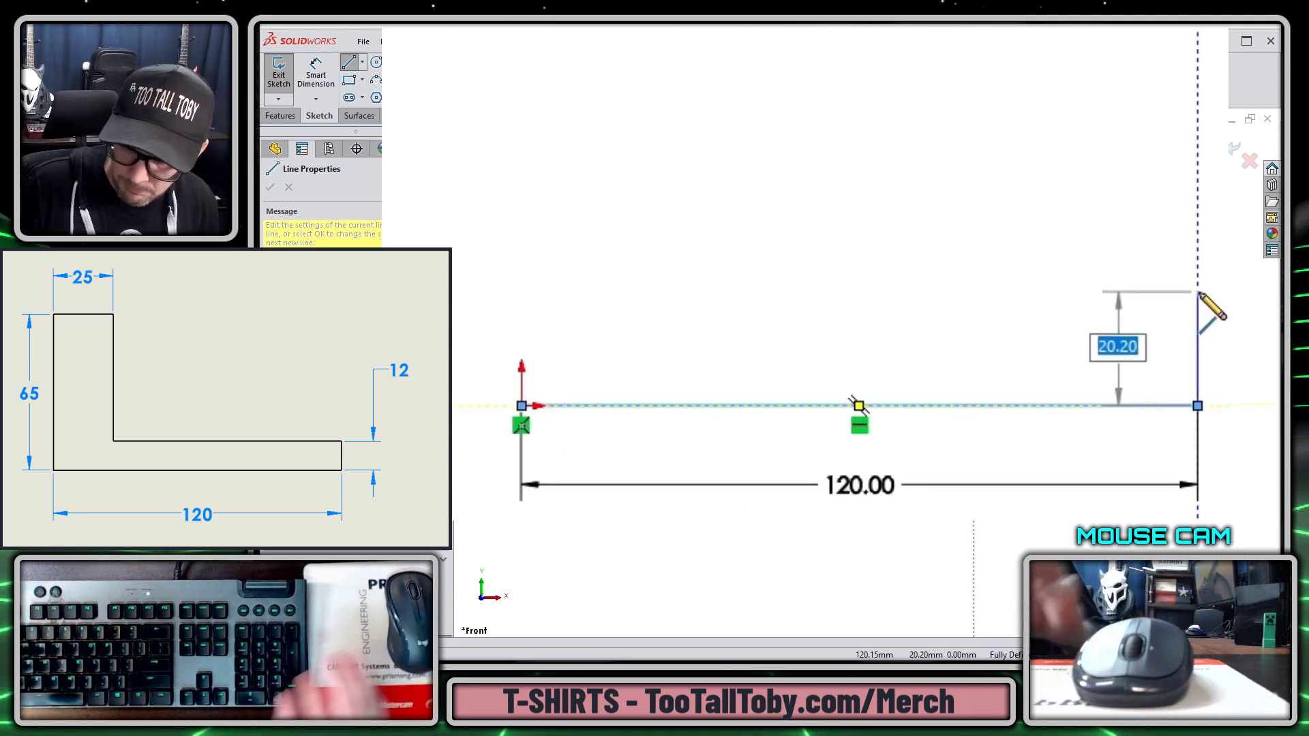
text(12)
key(Return)
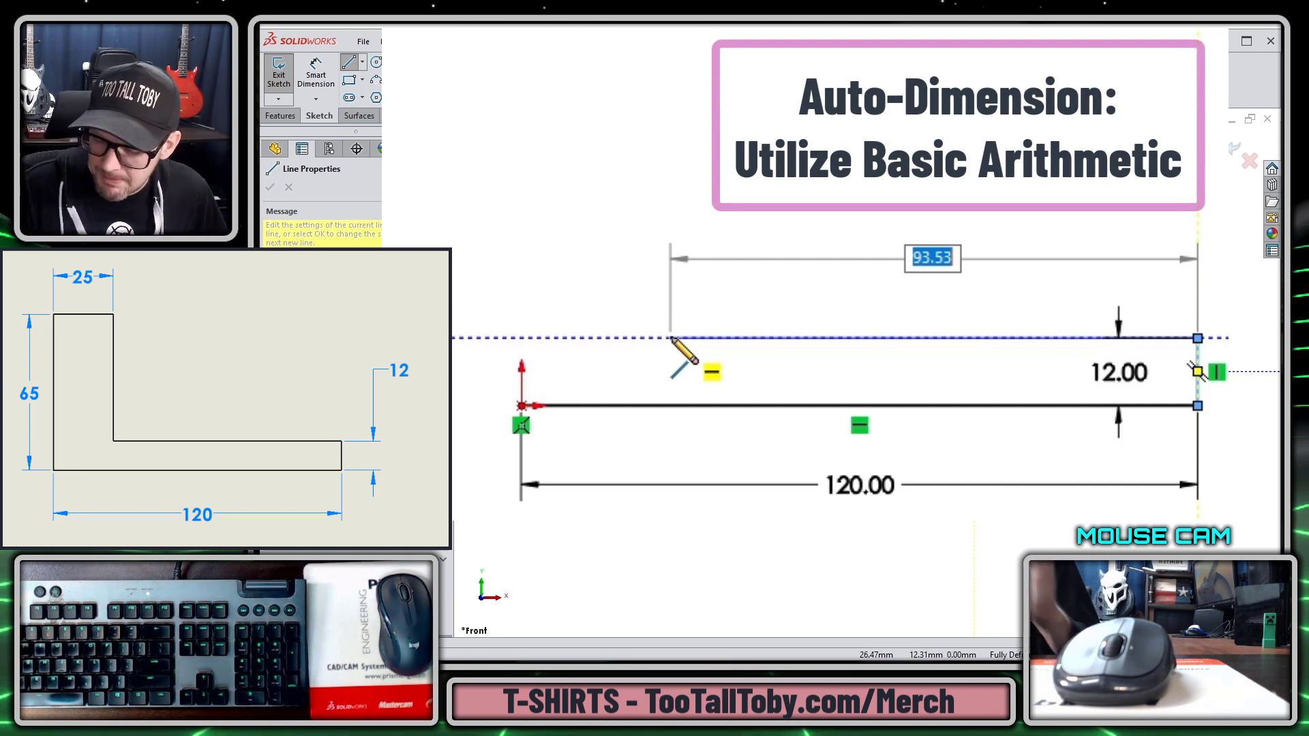
Add the 95 mm (120-25) top edge and the 53 mm (65-12) upright, then close the profile at the origin.
text(120-25)
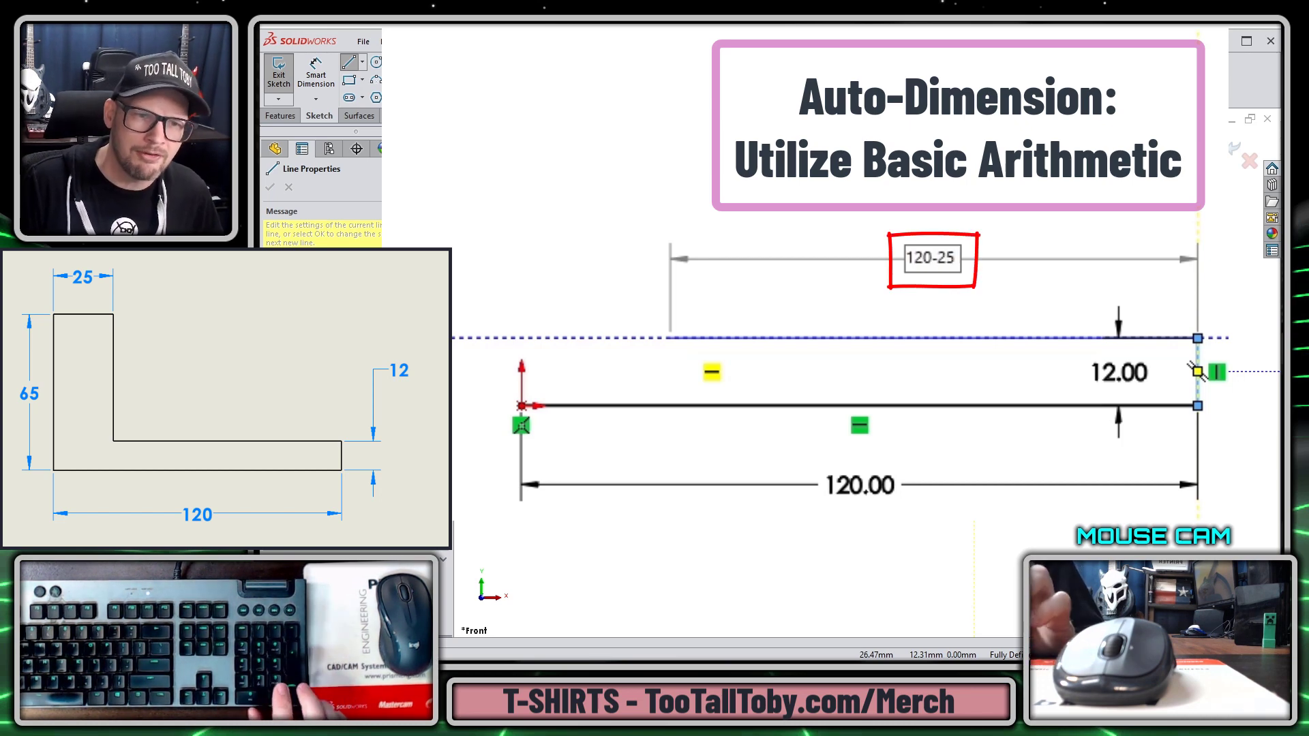
key(Return)
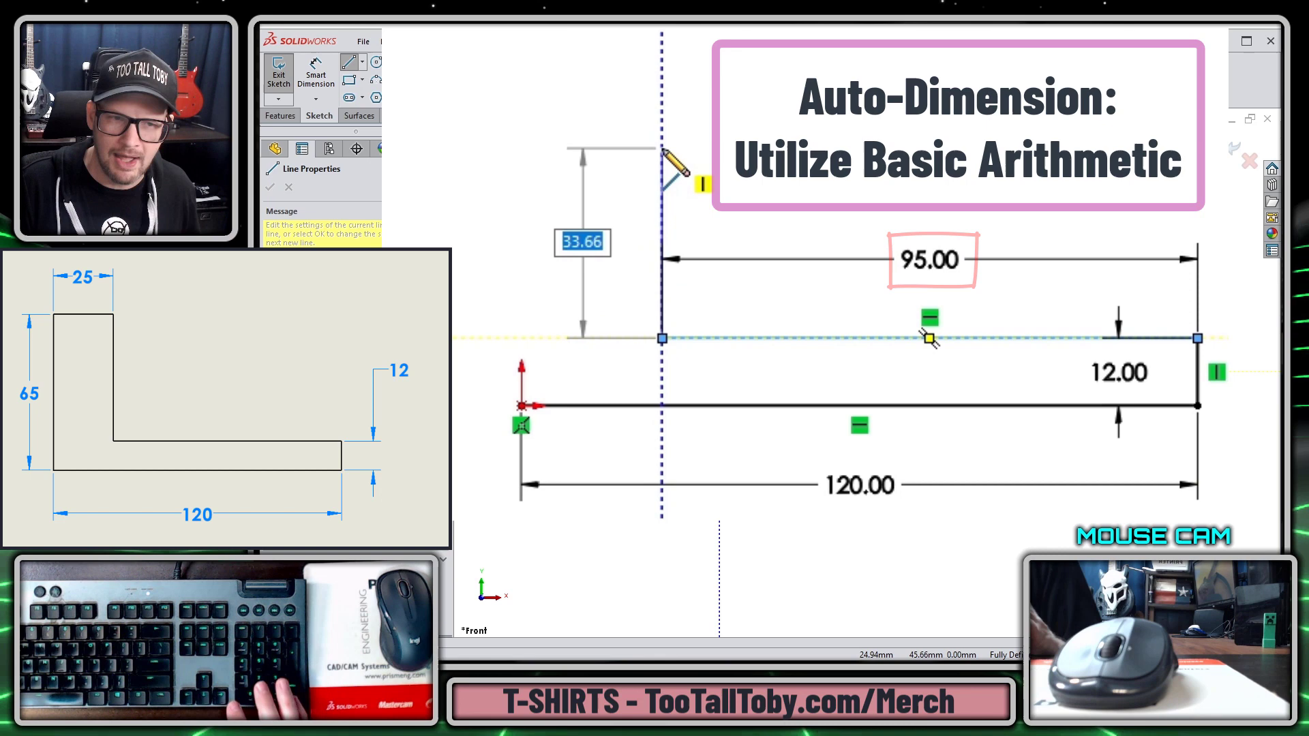
text(6)
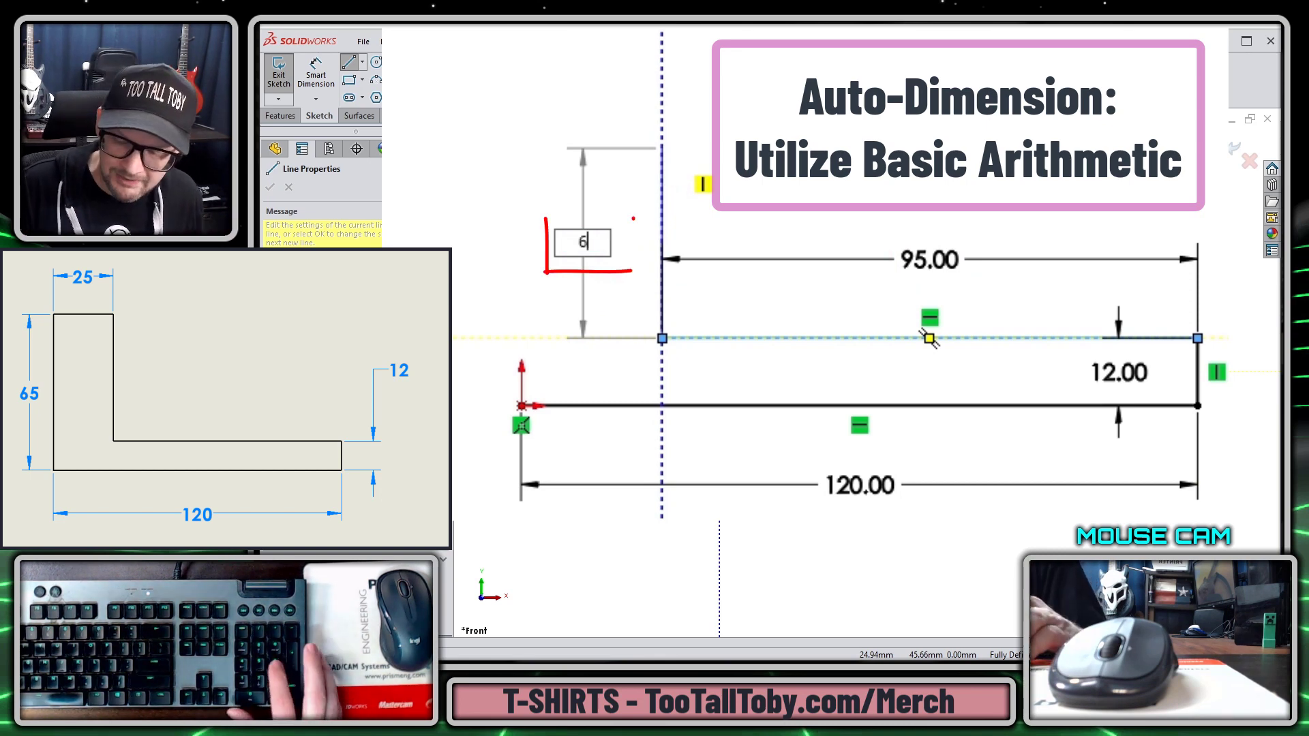
text(5-12)
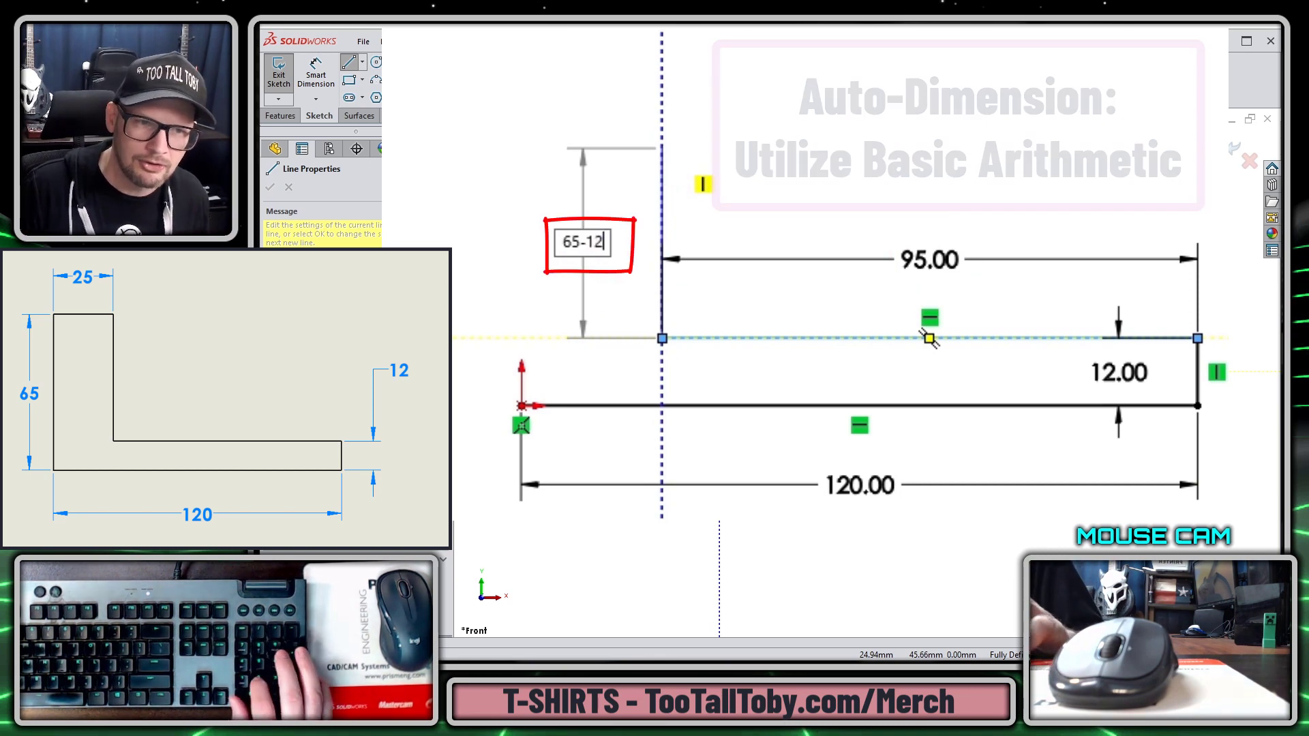
key(Return)
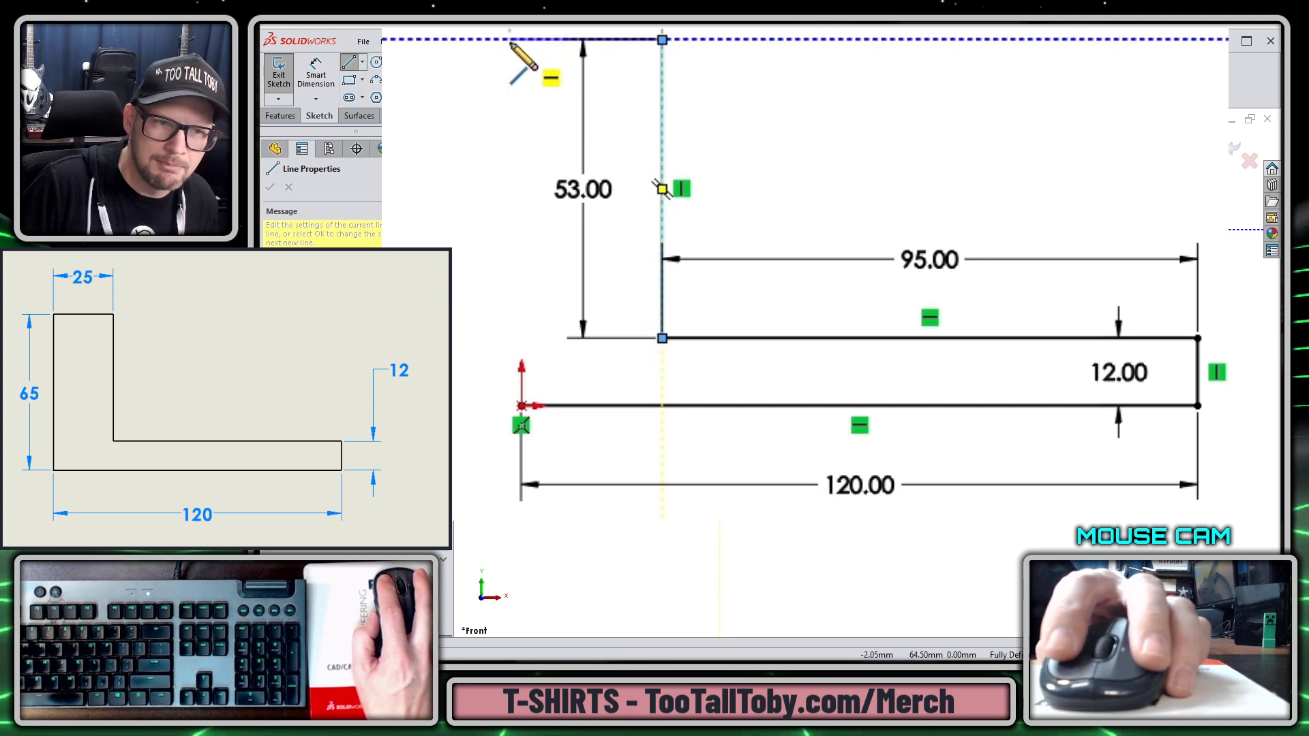
click(522, 40)
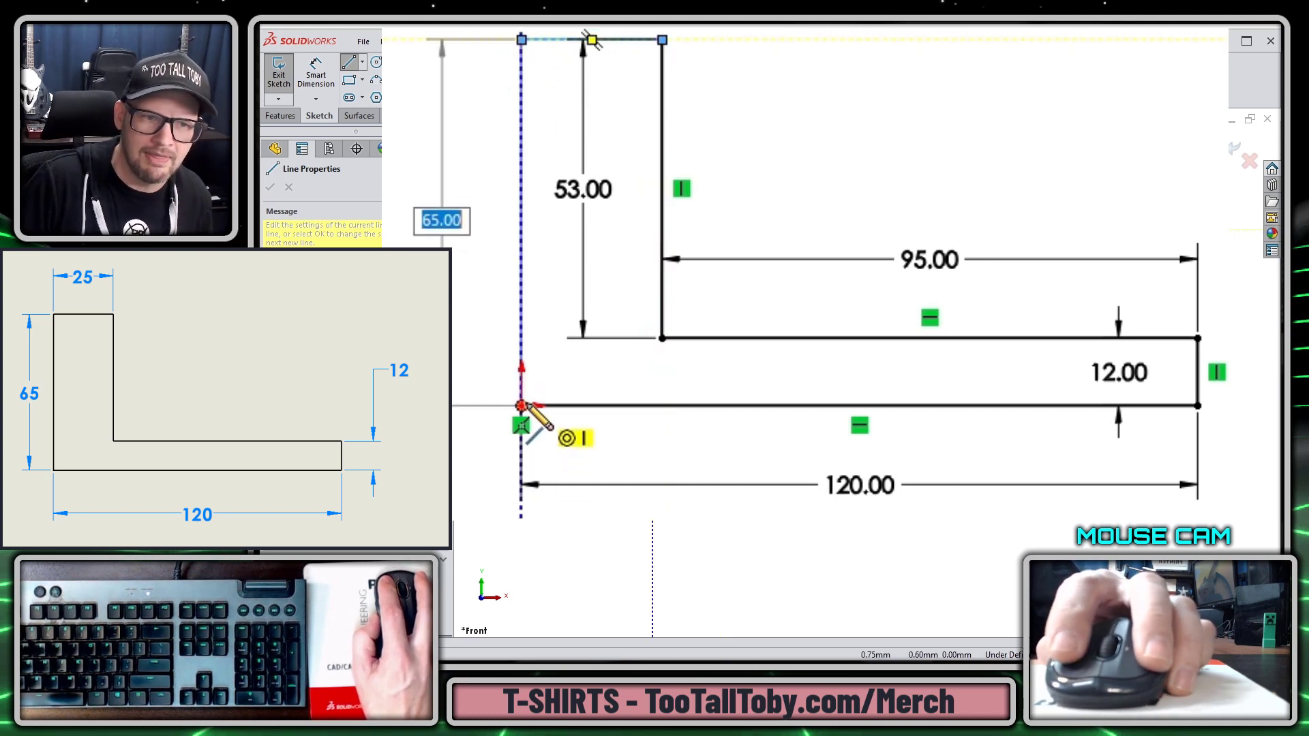
click(522, 405)
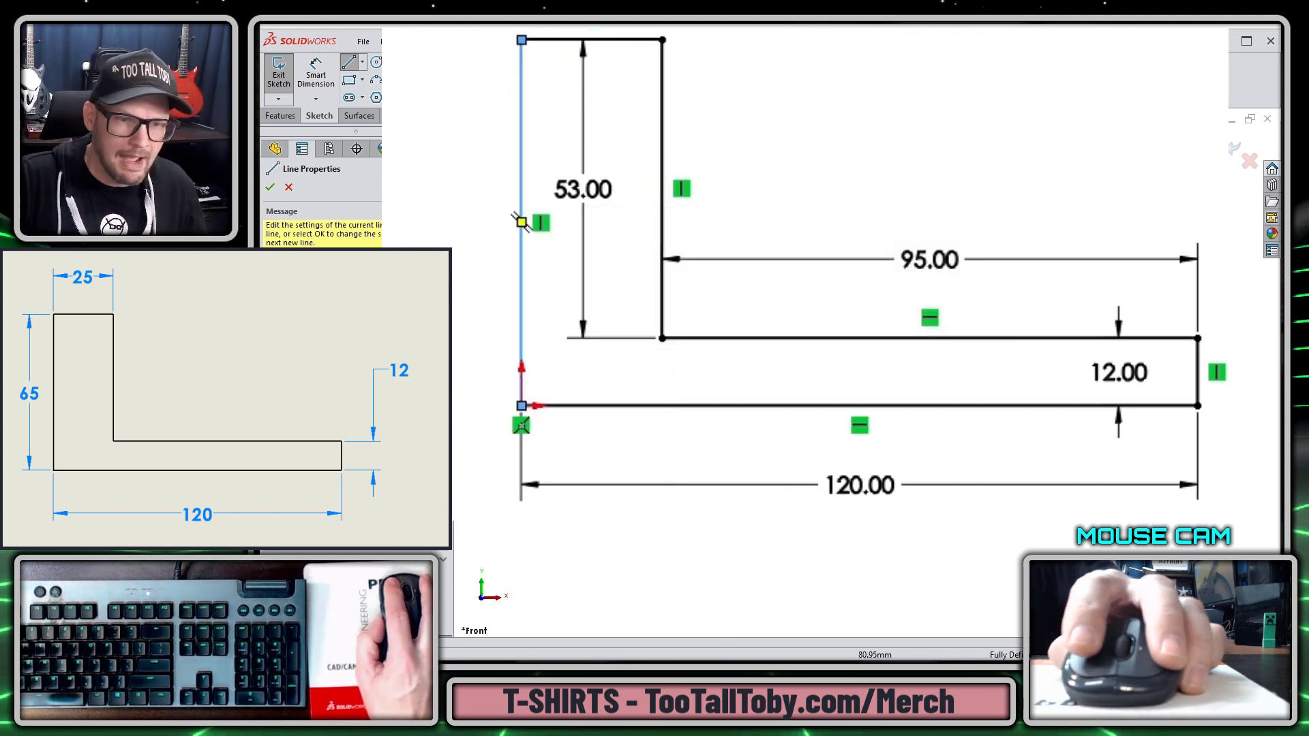
key(Escape)
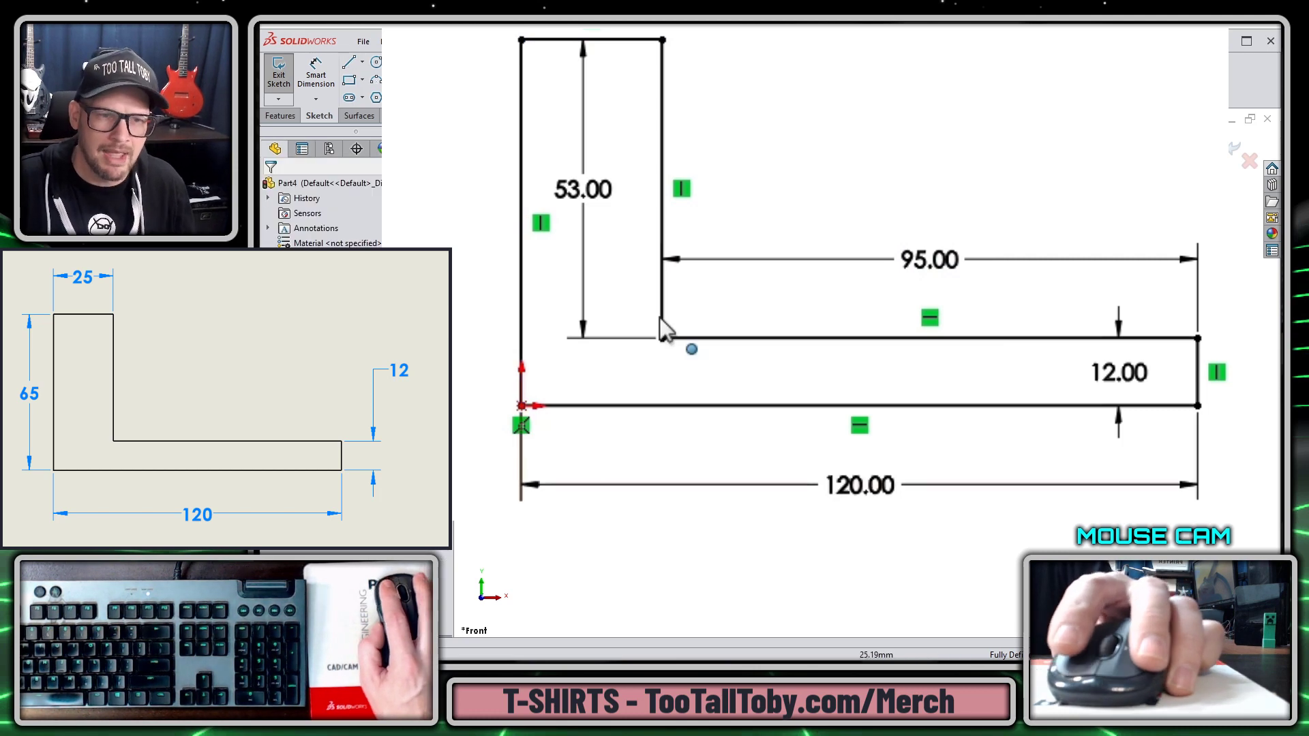
Re-attach the 53 dimension to the bottom edge so it reads 65 mm overall height.
click(582, 192)
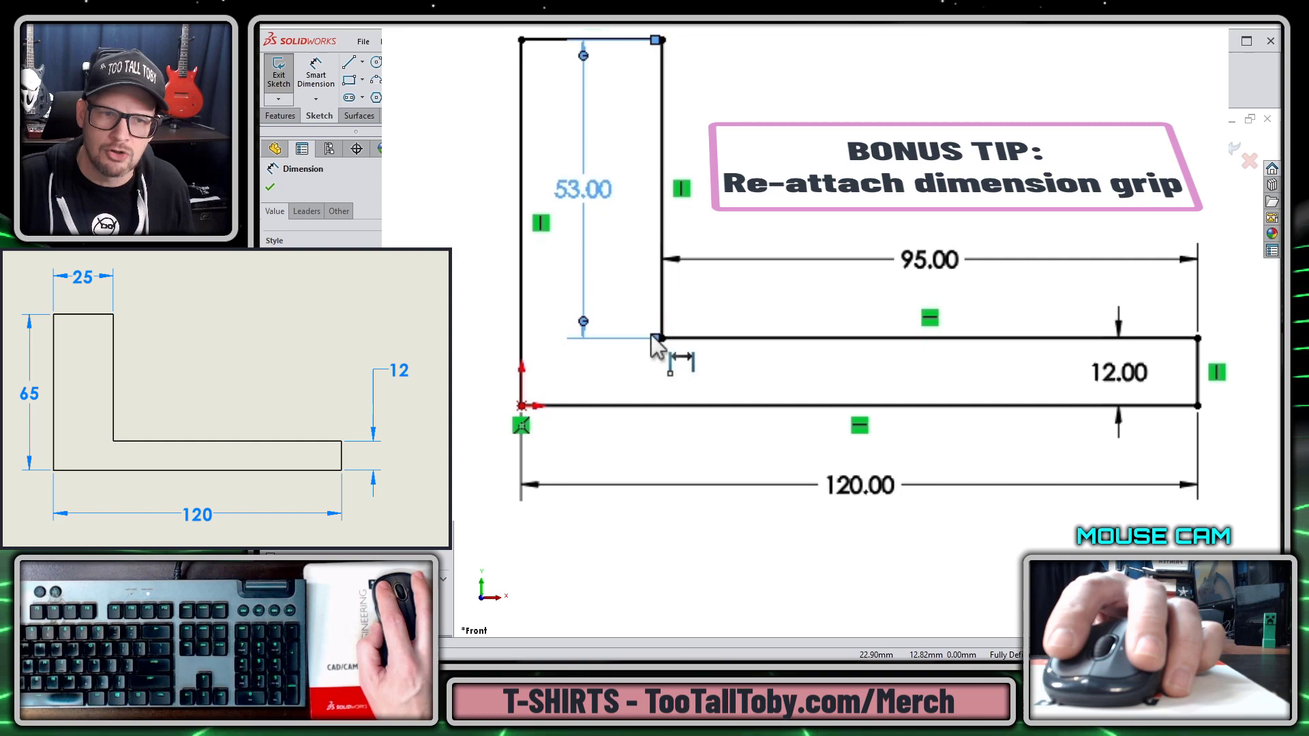
drag(657, 341, 593, 412)
drag(510, 242, 417, 235)
key(Escape)
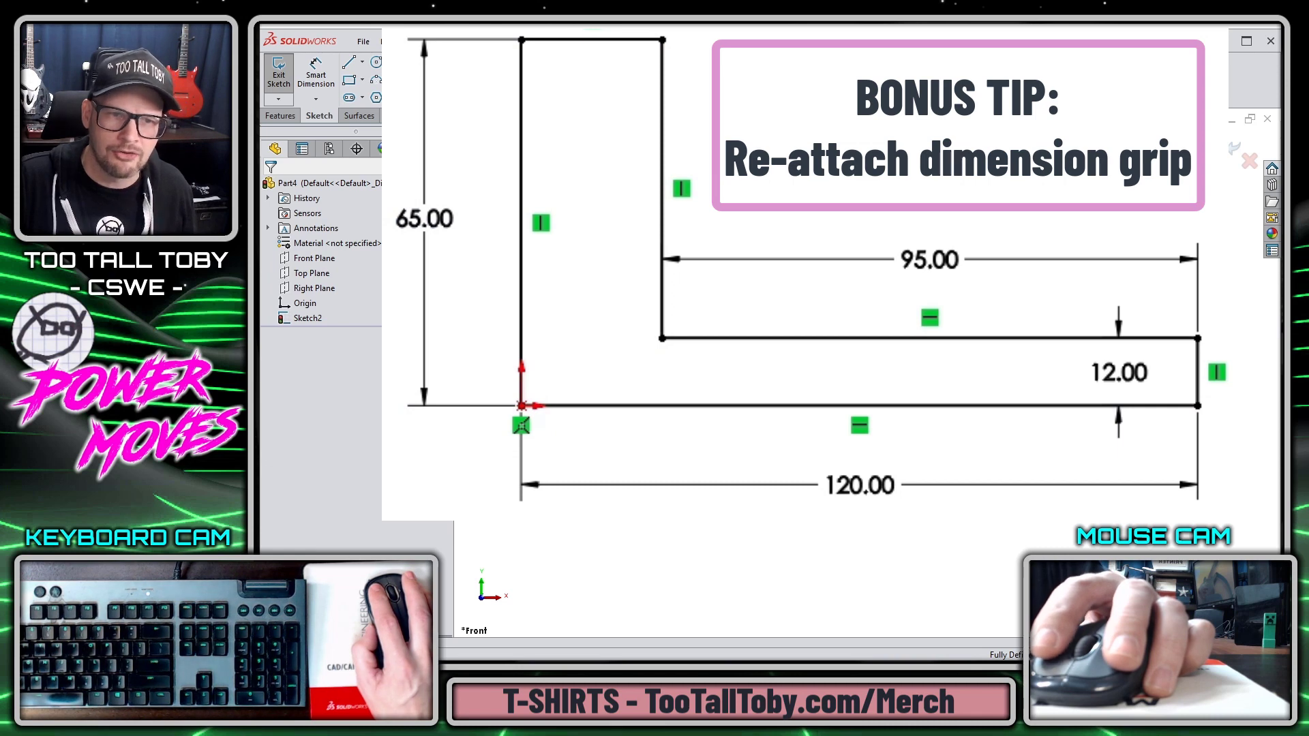
Re-attach the 95 dimension to the left line so it reads 25 mm top width.
click(914, 267)
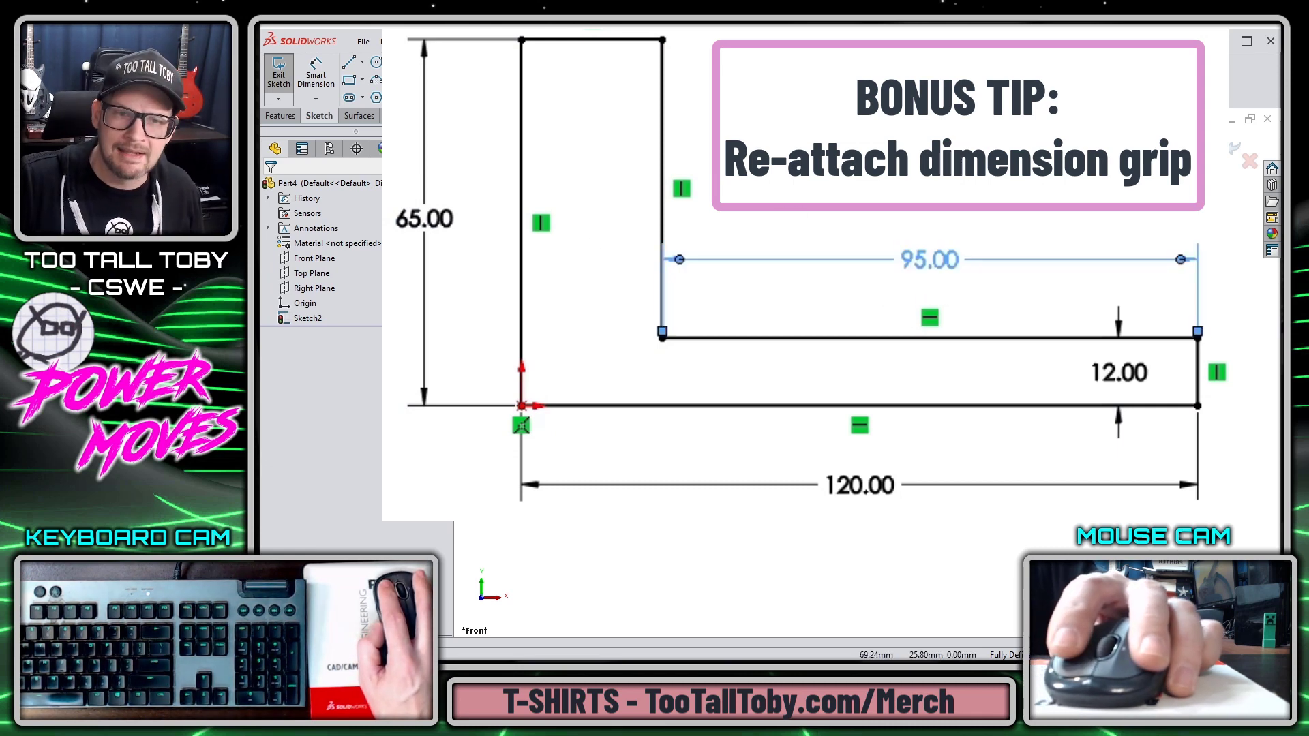
drag(1200, 341, 523, 273)
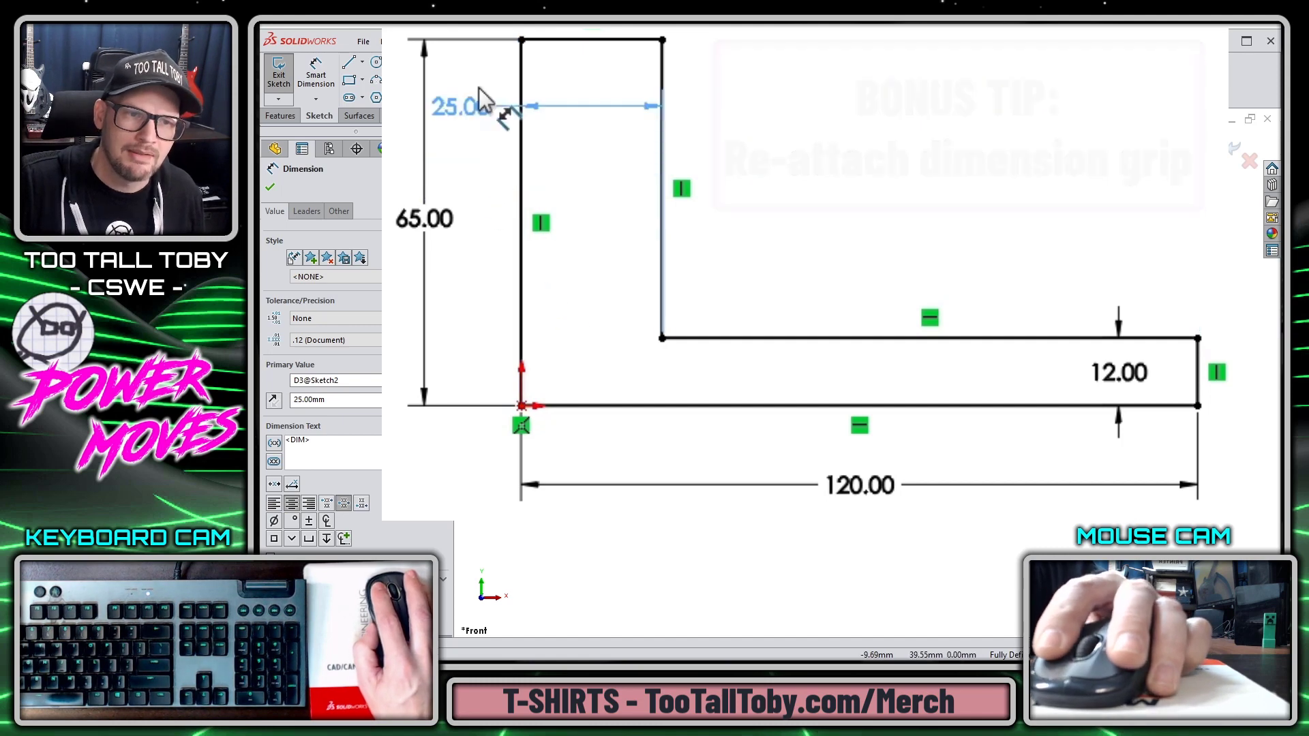
click(843, 277)
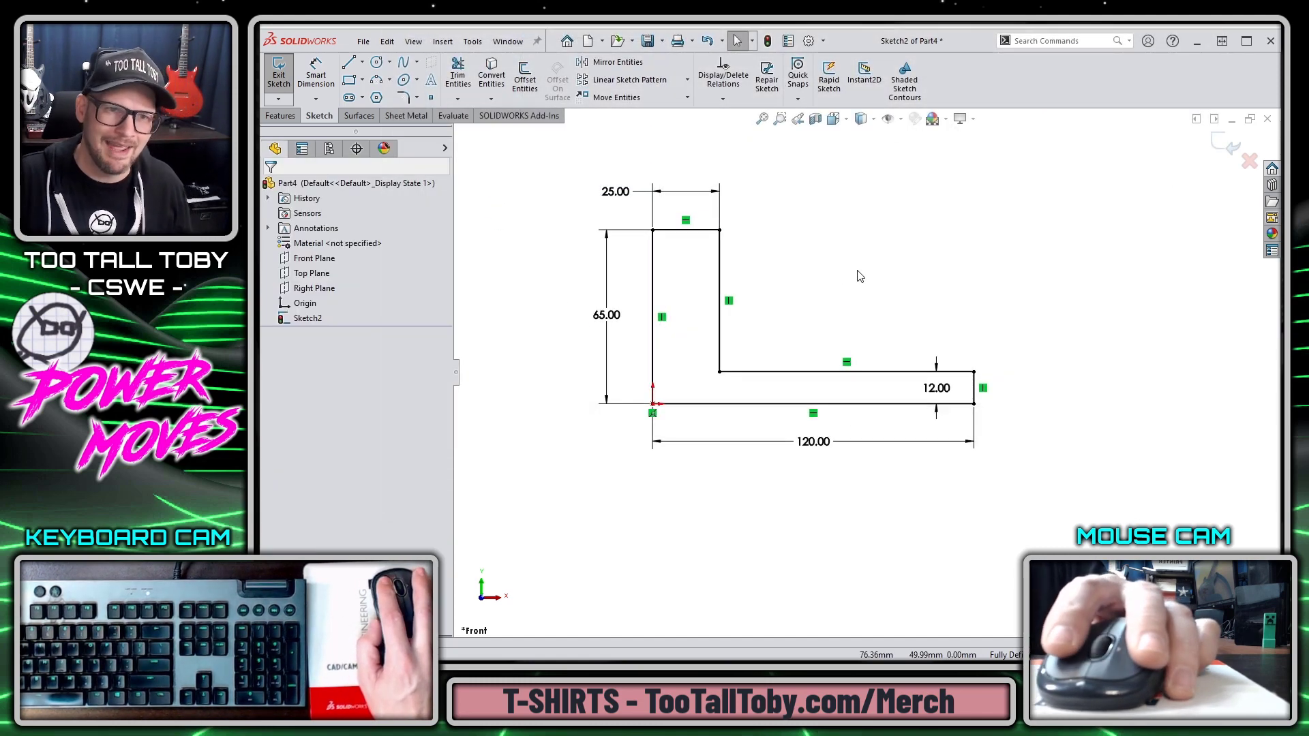
Boss-extrude the L profile 65 mm using the Mid Plane end condition.
right_click(859, 275)
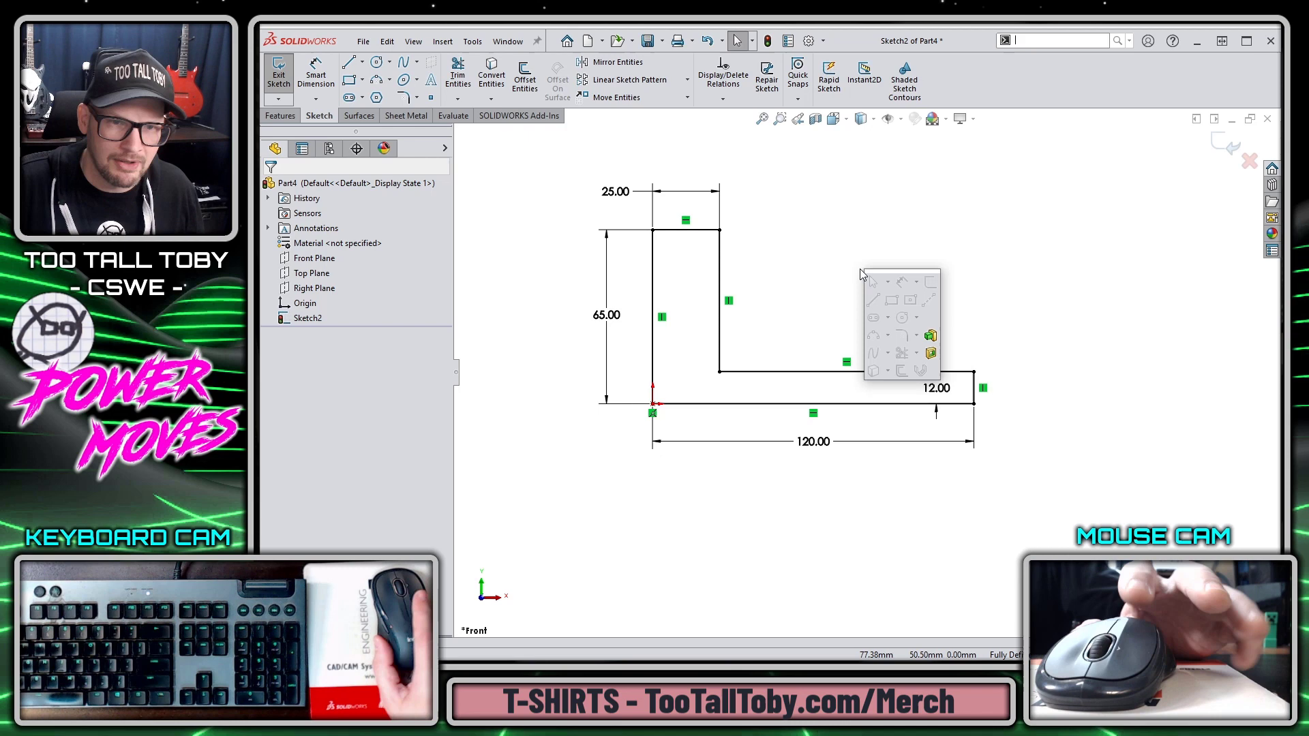
click(931, 337)
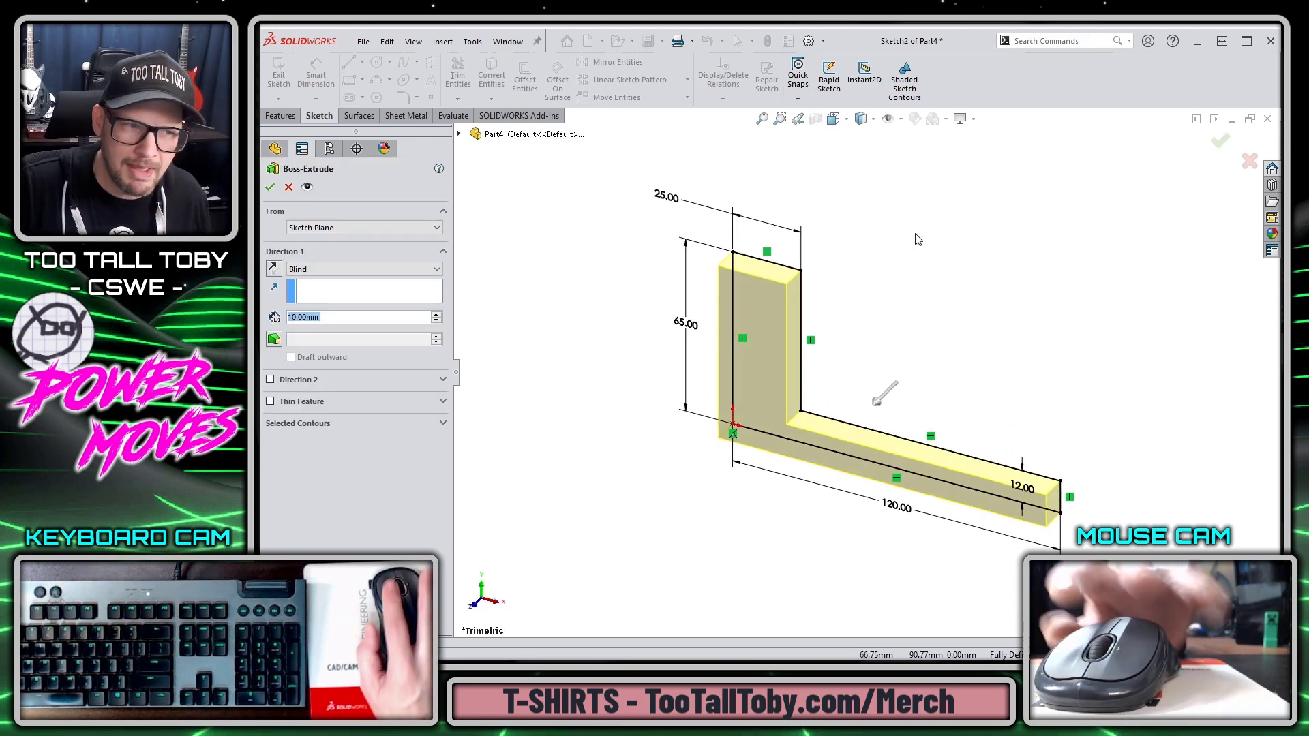
text(65)
key(Return)
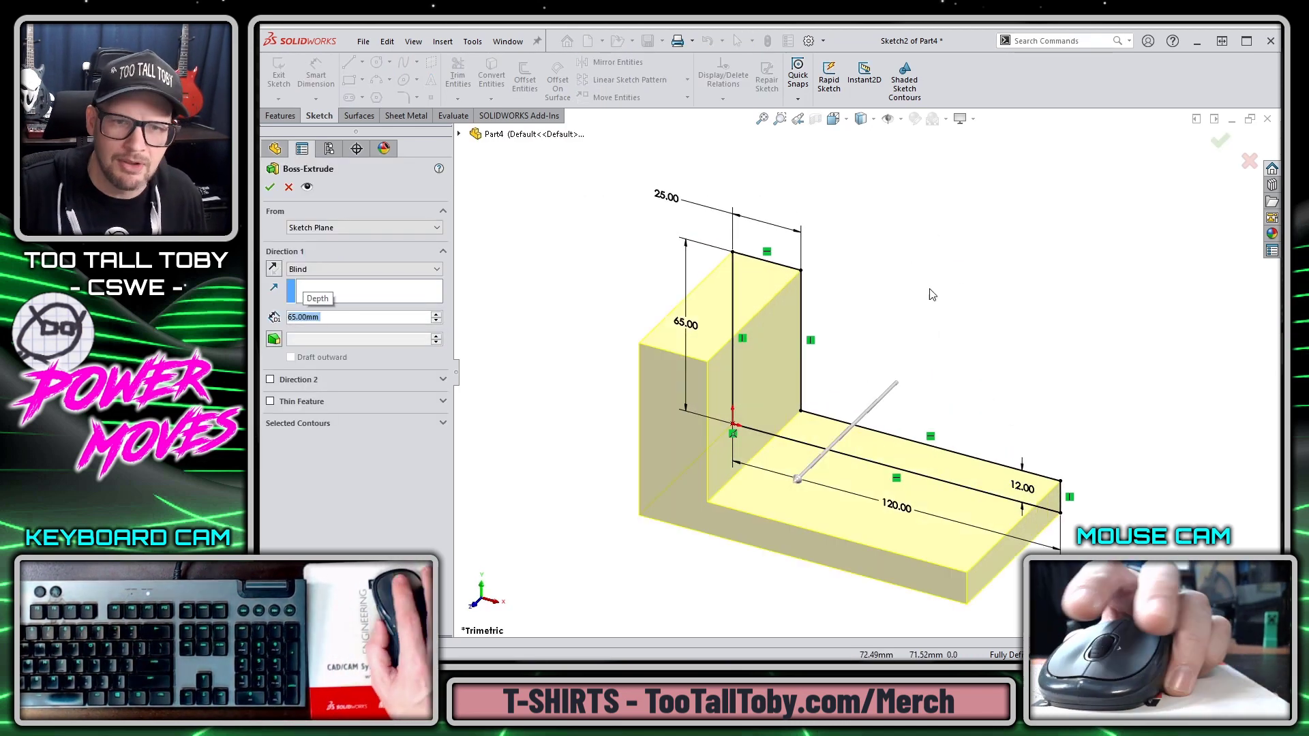
right_click(929, 237)
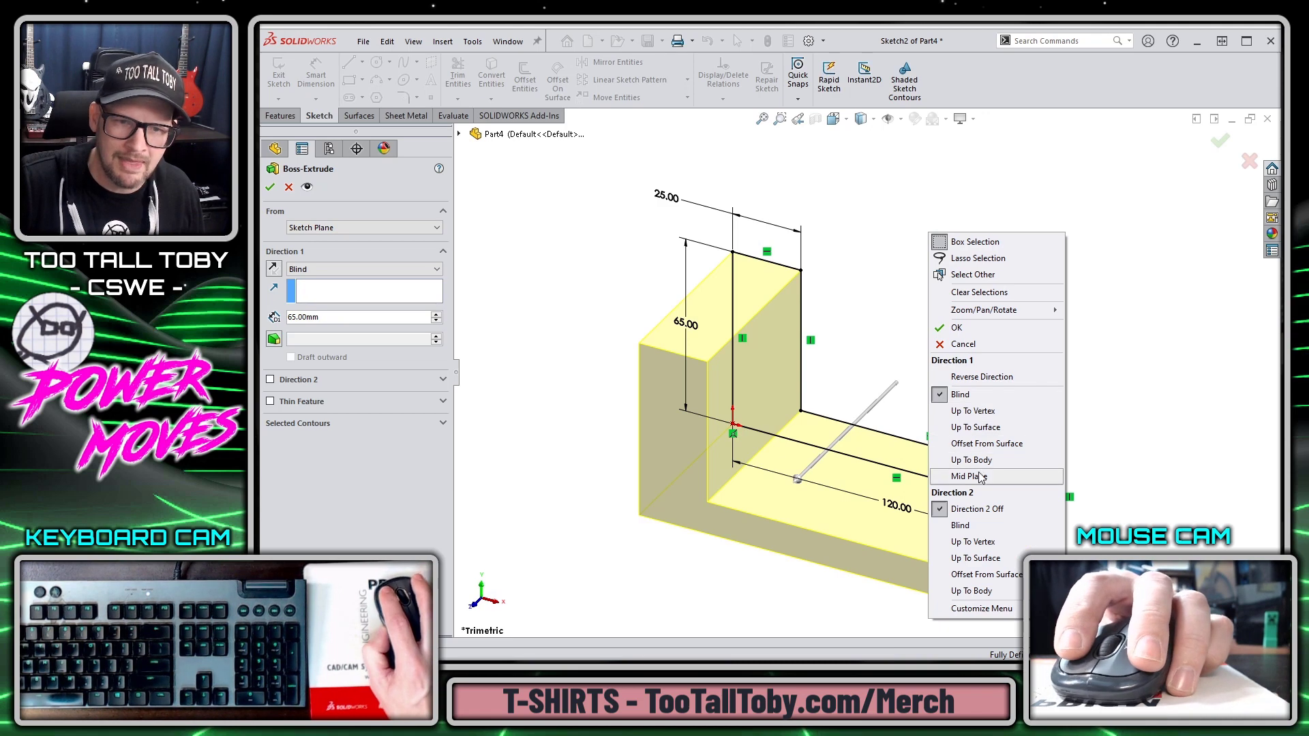
click(982, 477)
right_click(982, 473)
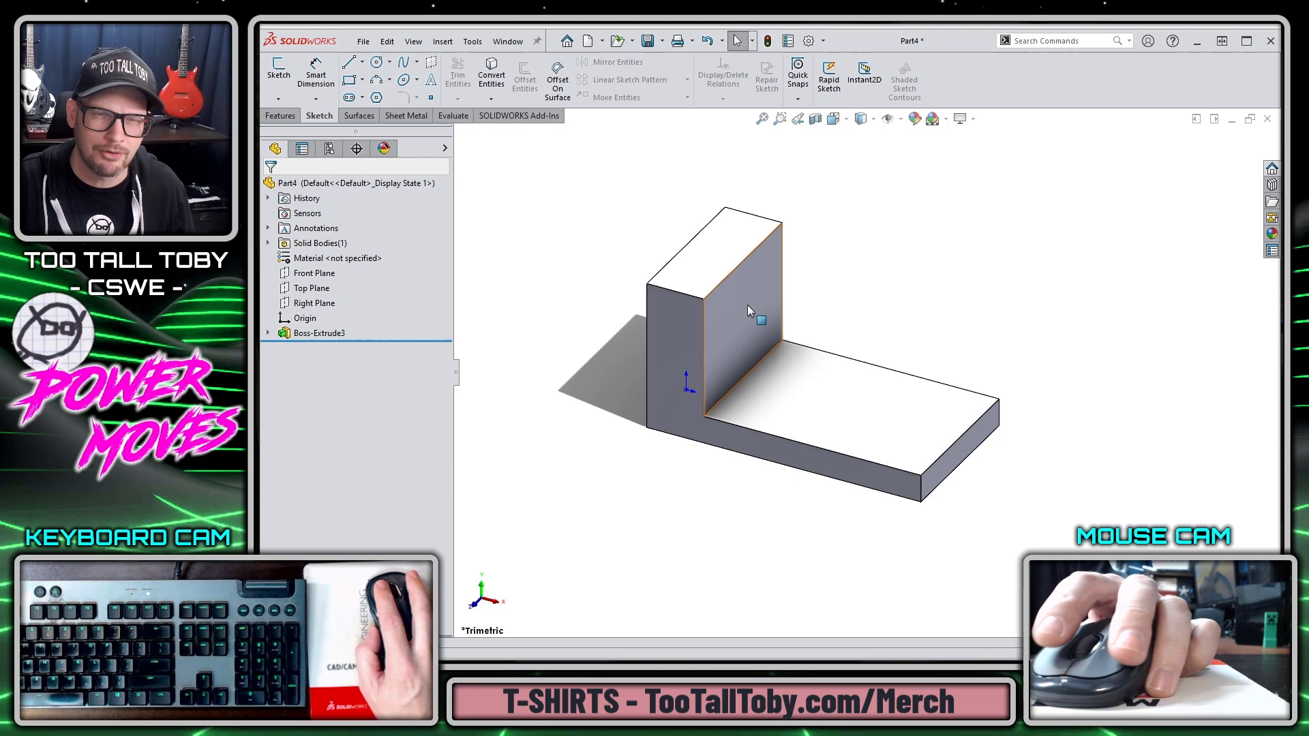
On the upright's top face, sketch a closed profile of 40 mm lines with an R18 tangent arc.
click(736, 254)
click(765, 212)
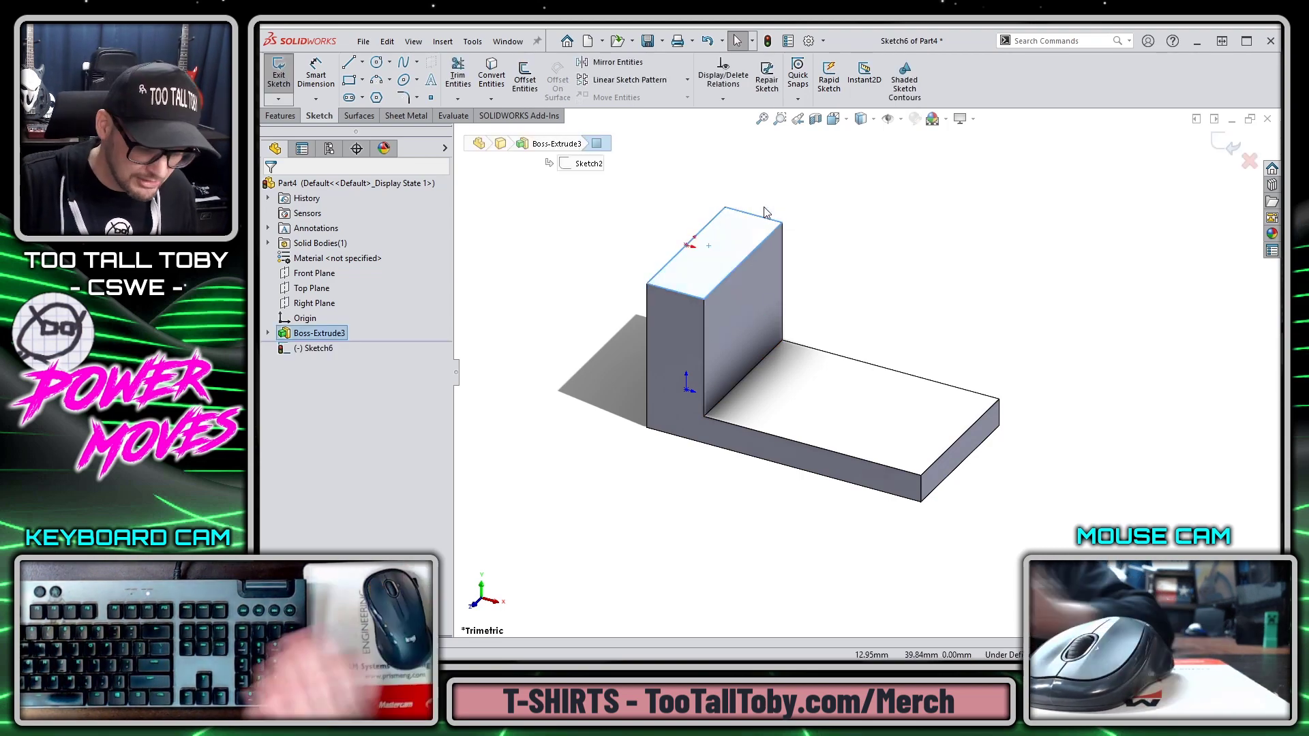
key(ctrl+8)
key(s)
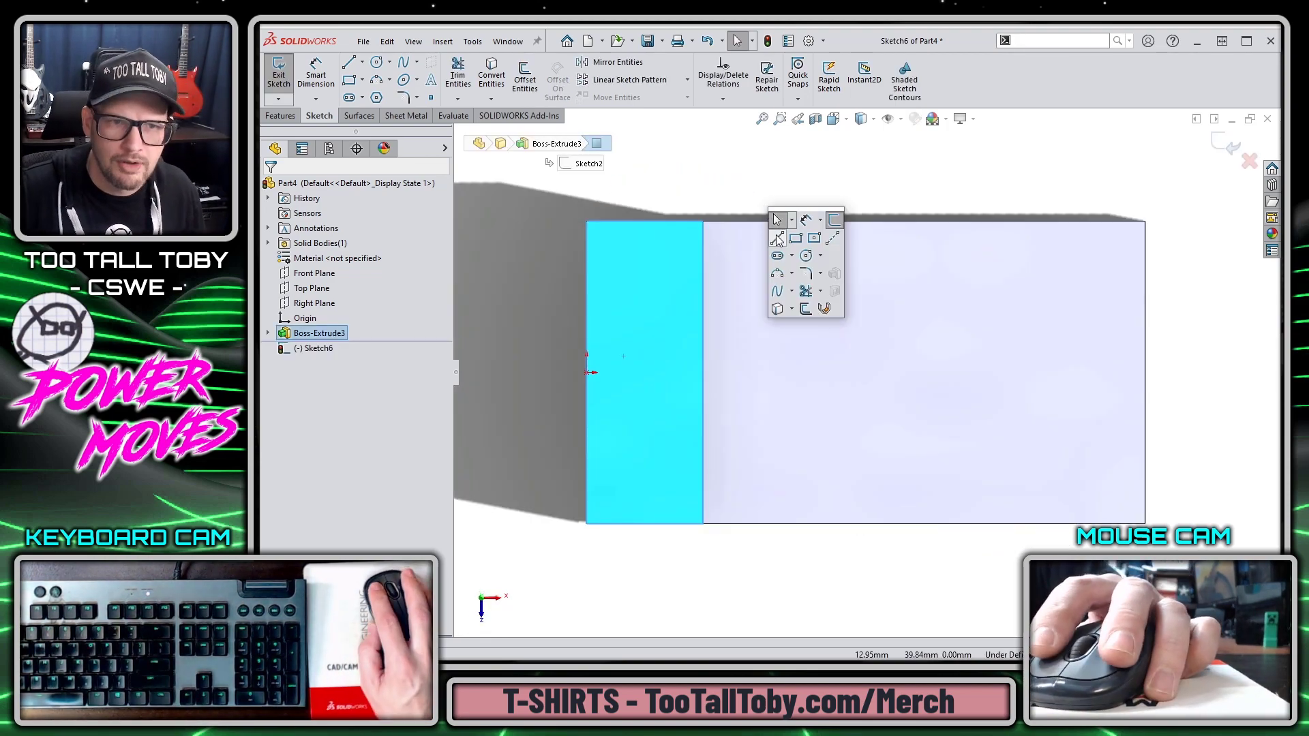
click(778, 238)
click(587, 301)
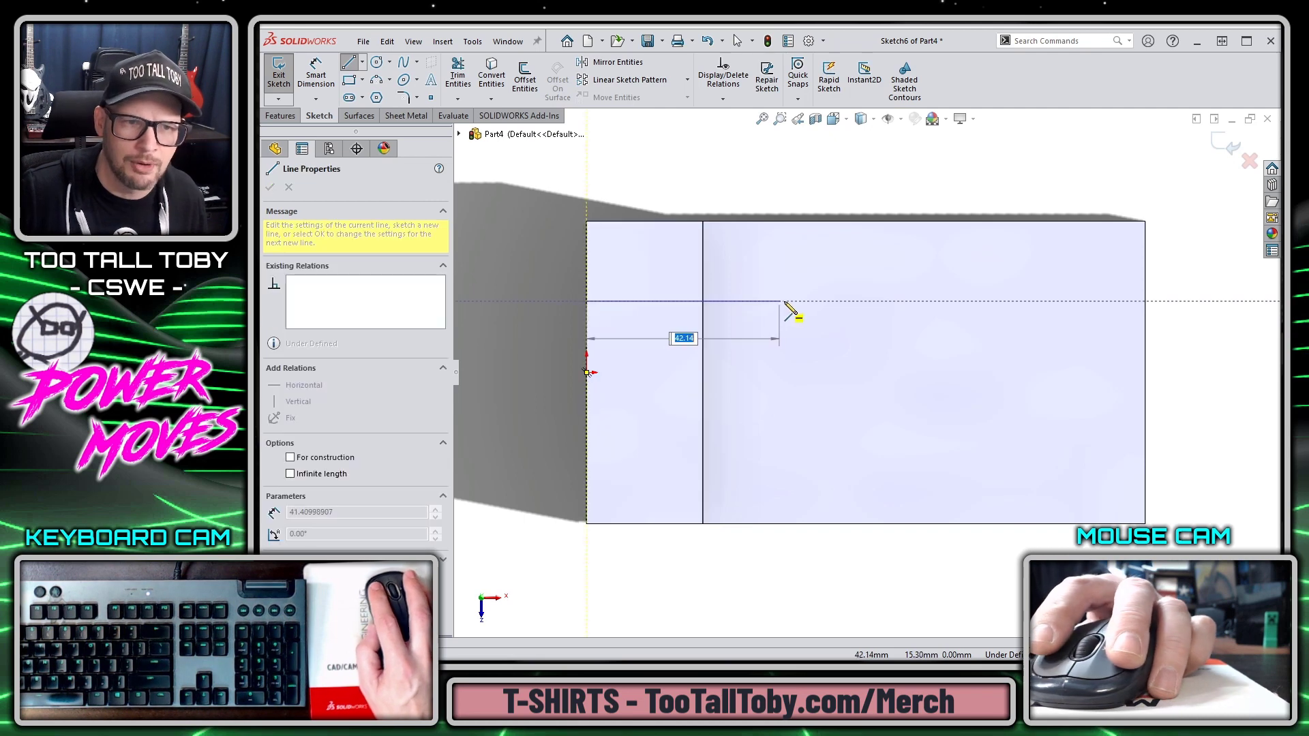
key(Return)
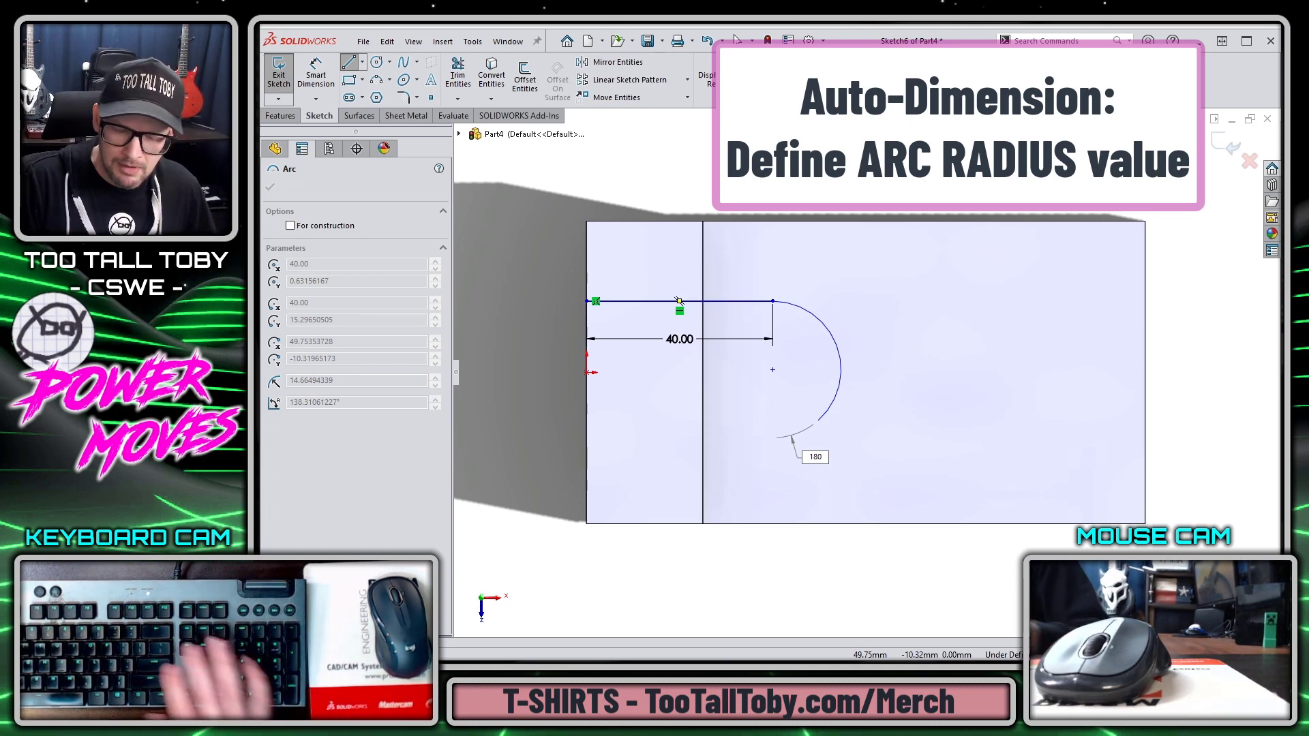
key(Return)
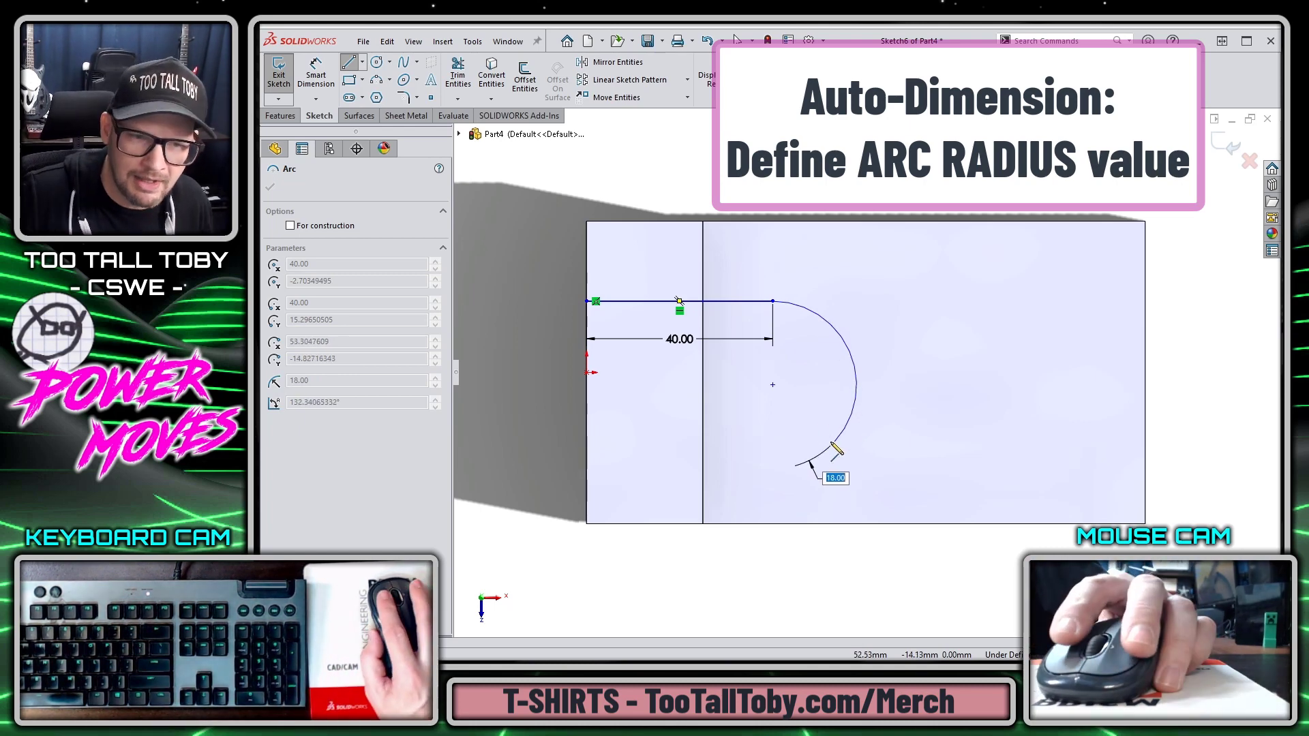
click(775, 469)
click(587, 469)
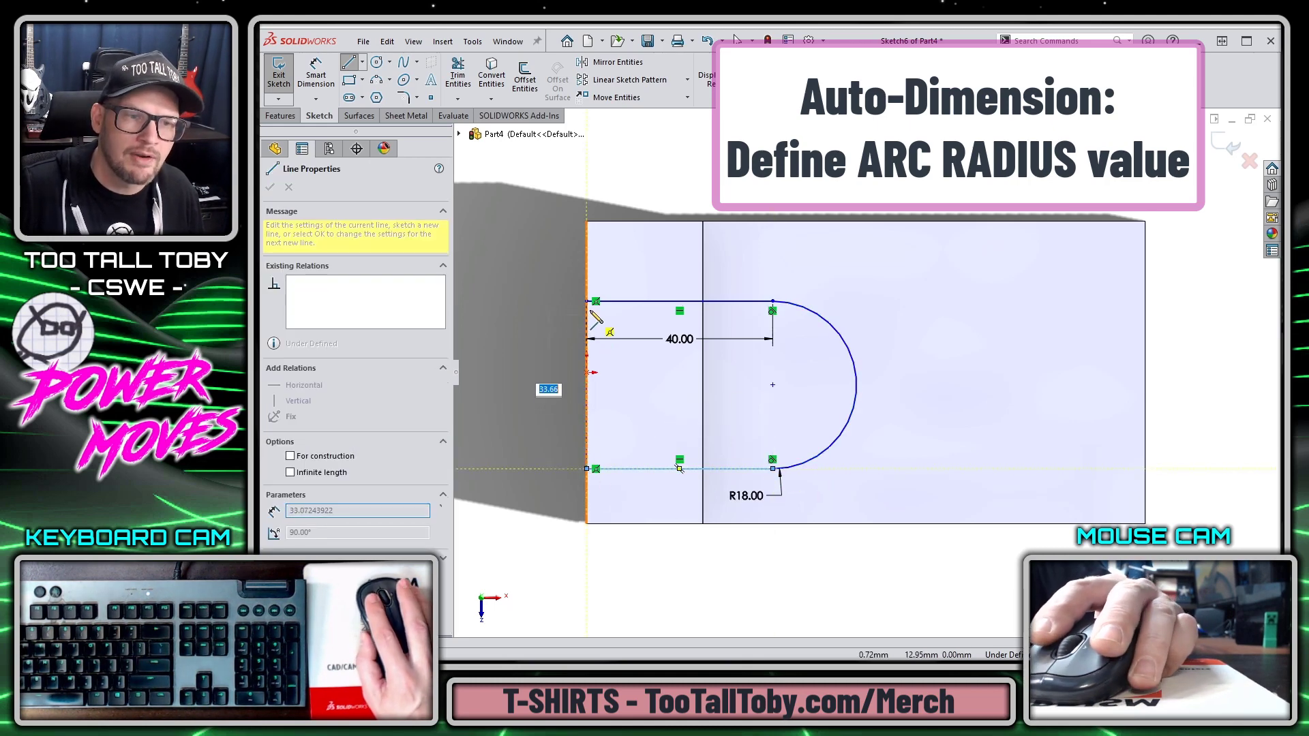
click(588, 301)
key(Escape)
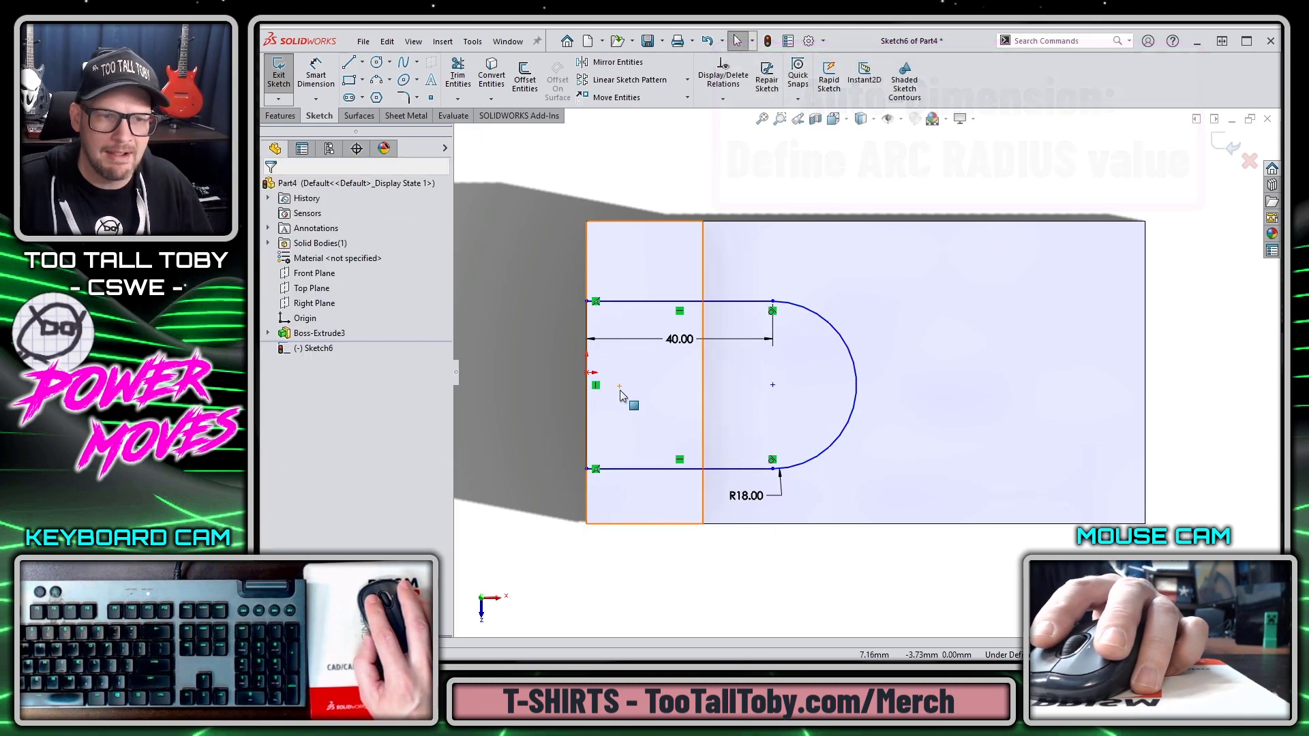
Fully define the arc centre: Coincident with the left line and Horizontal with the origin.
click(587, 365)
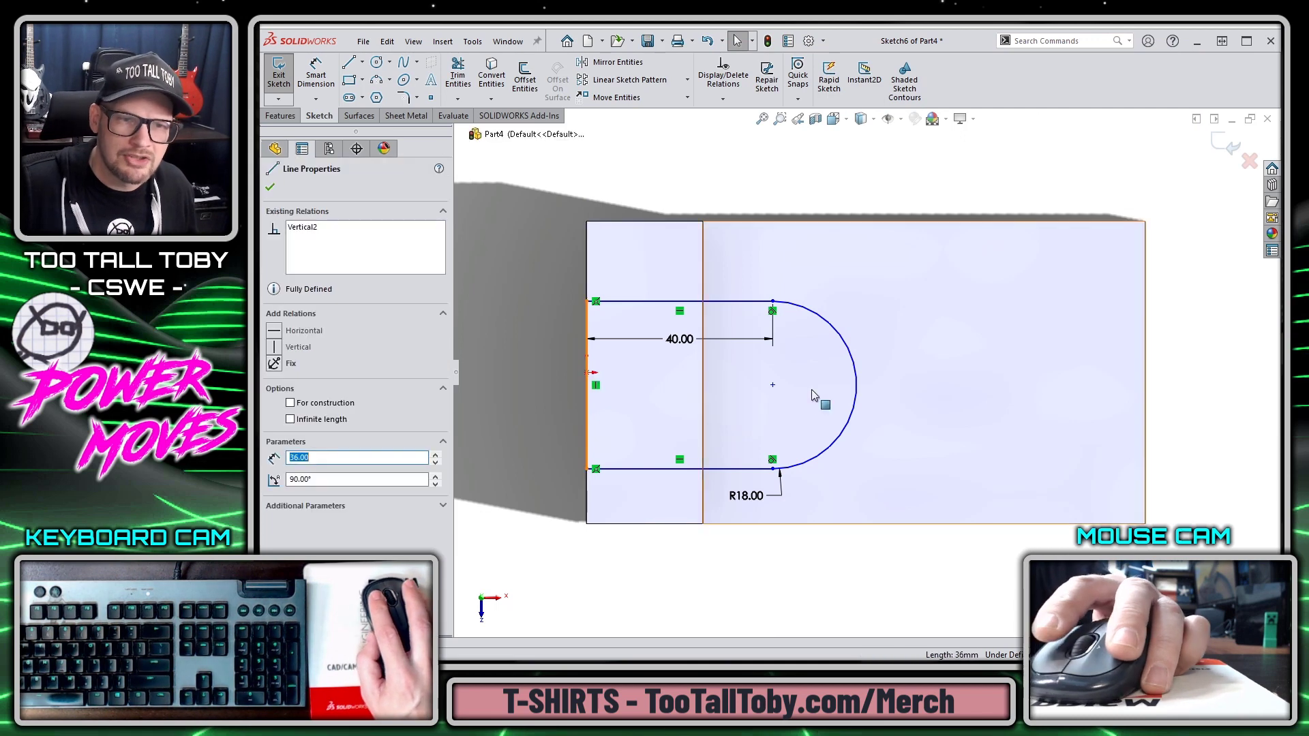
ctrl+click(773, 386)
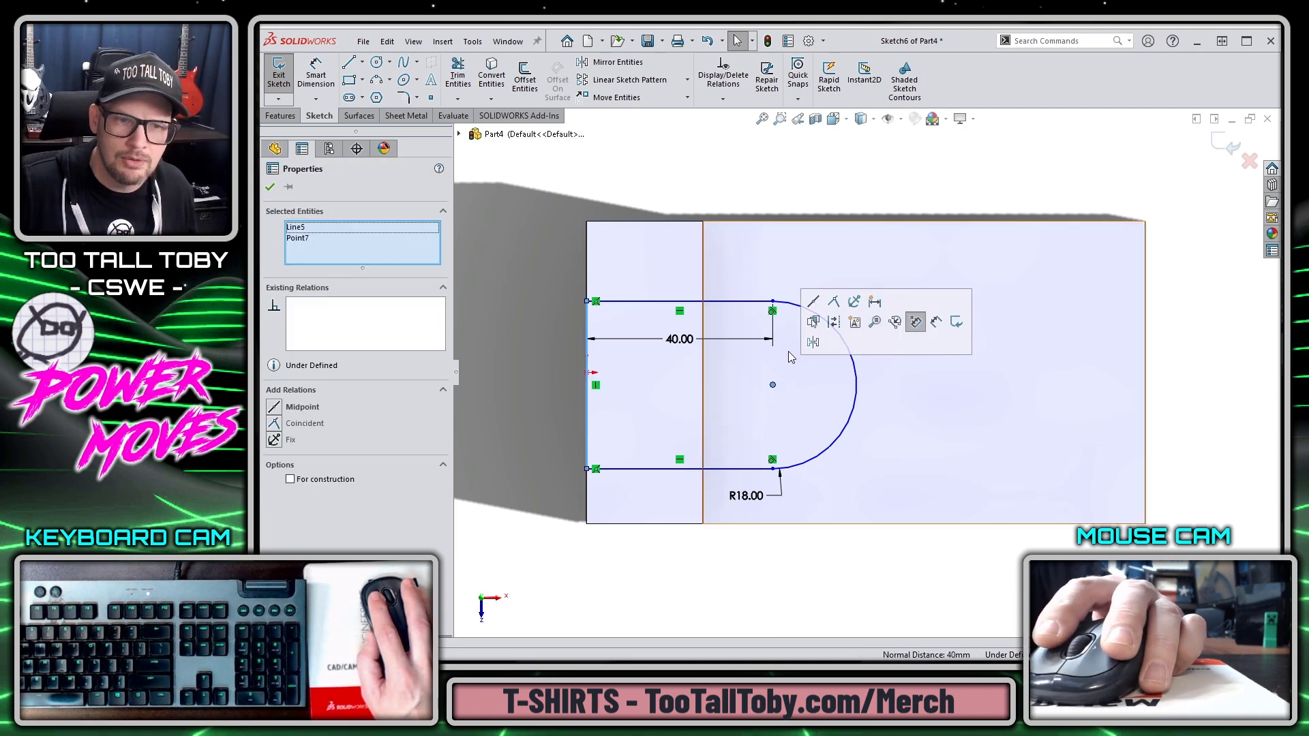
click(838, 302)
key(Escape)
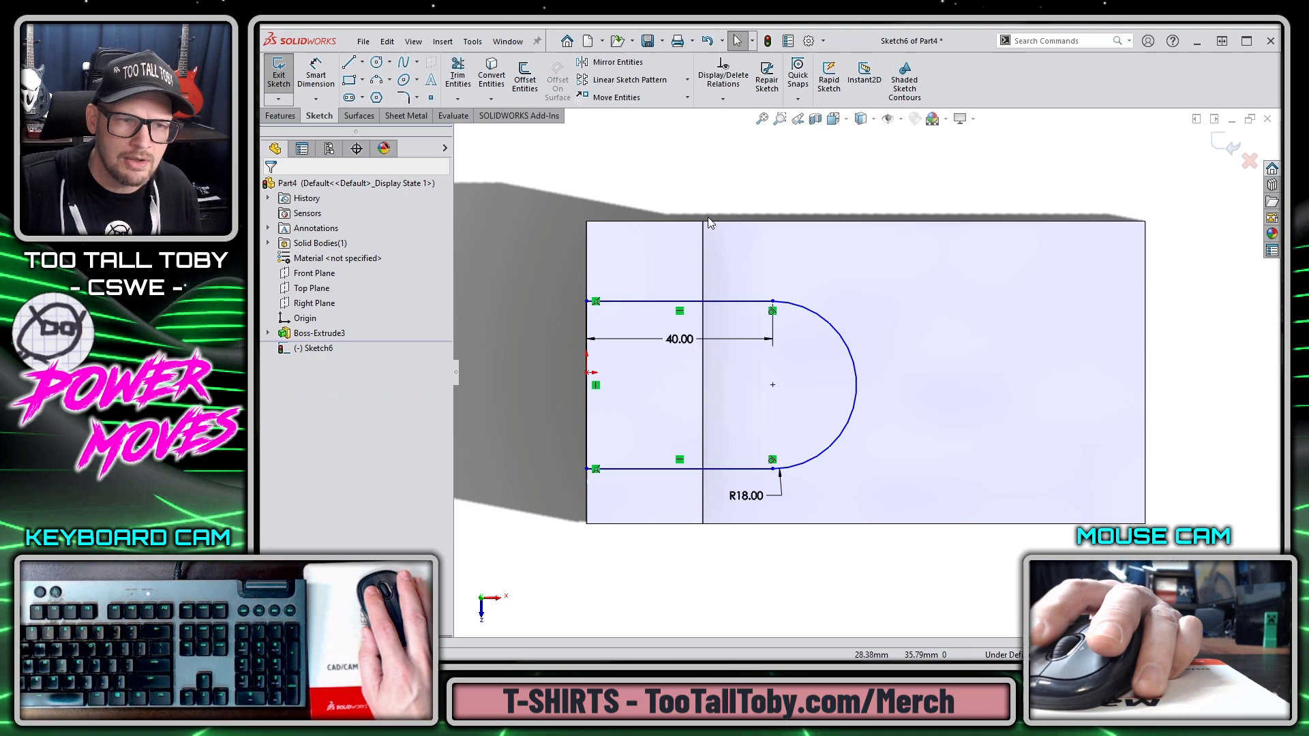
ctrl+click(774, 385)
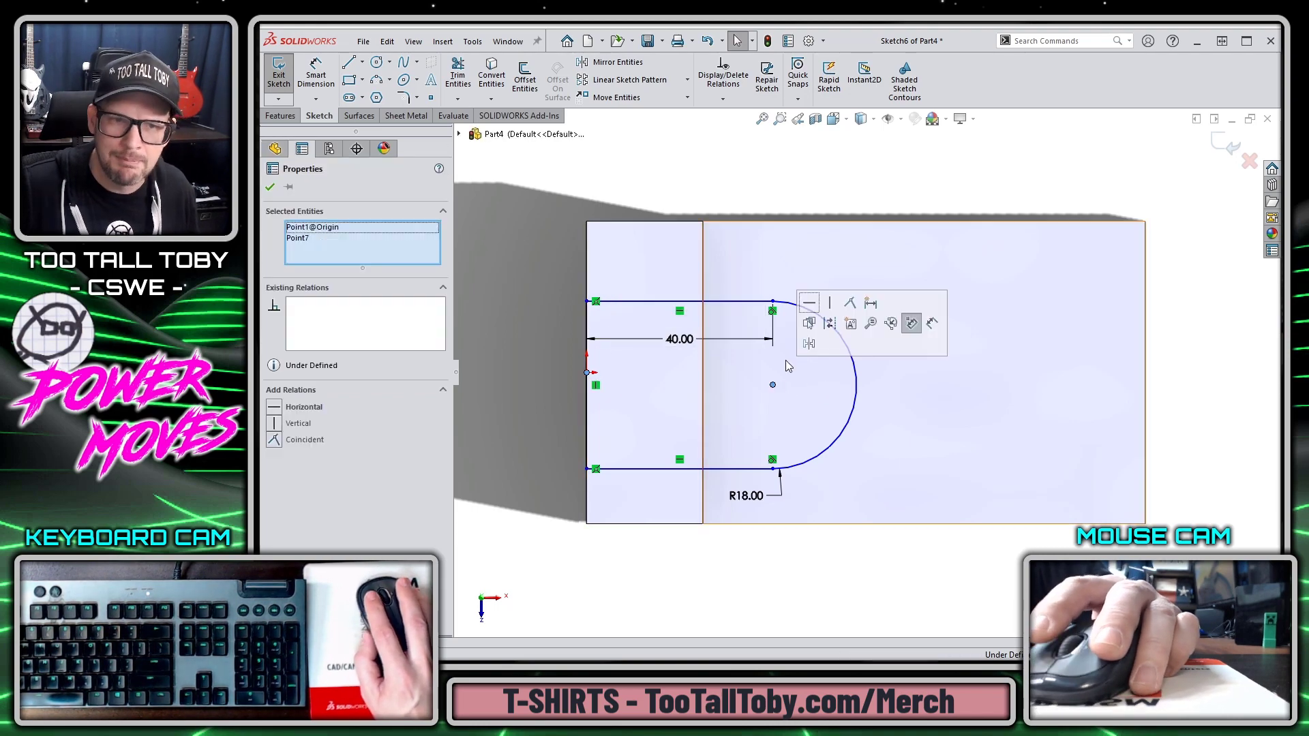
click(808, 300)
key(Escape)
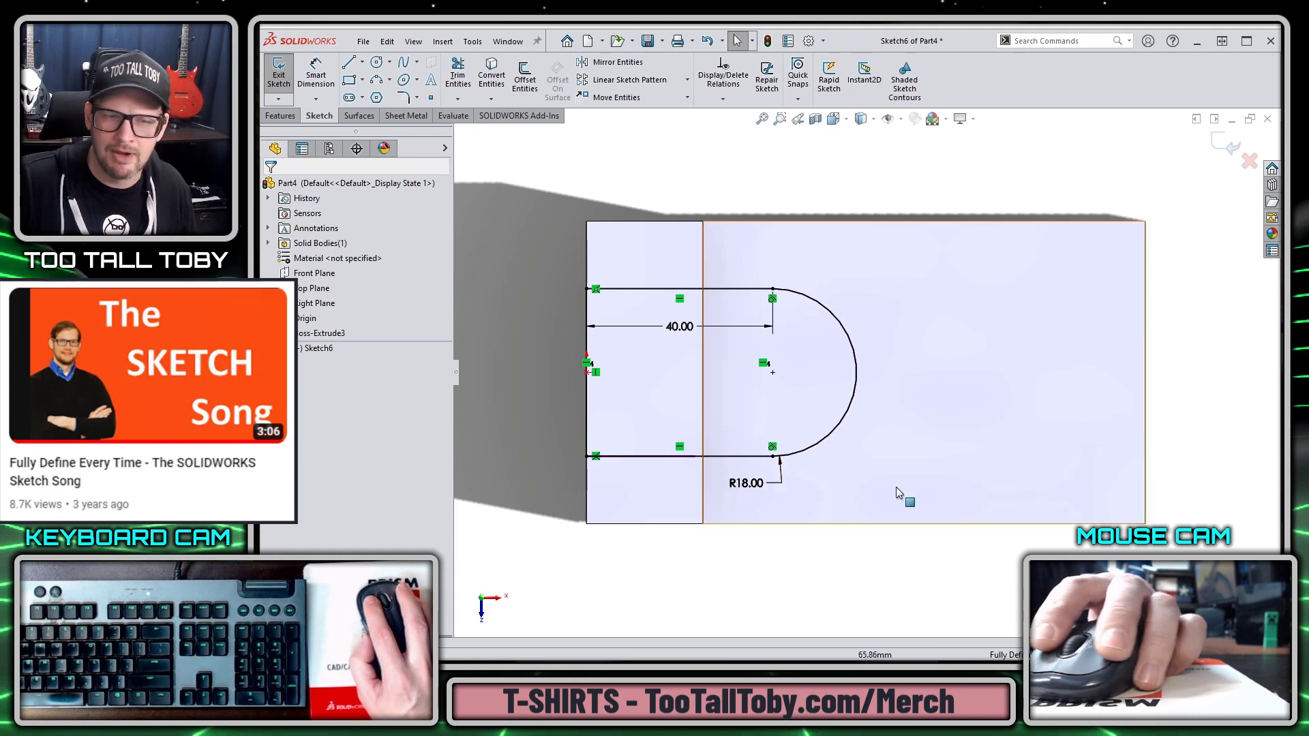
Boss-extrude the tombstone sketch 10 mm with the direction reversed.
key(s)
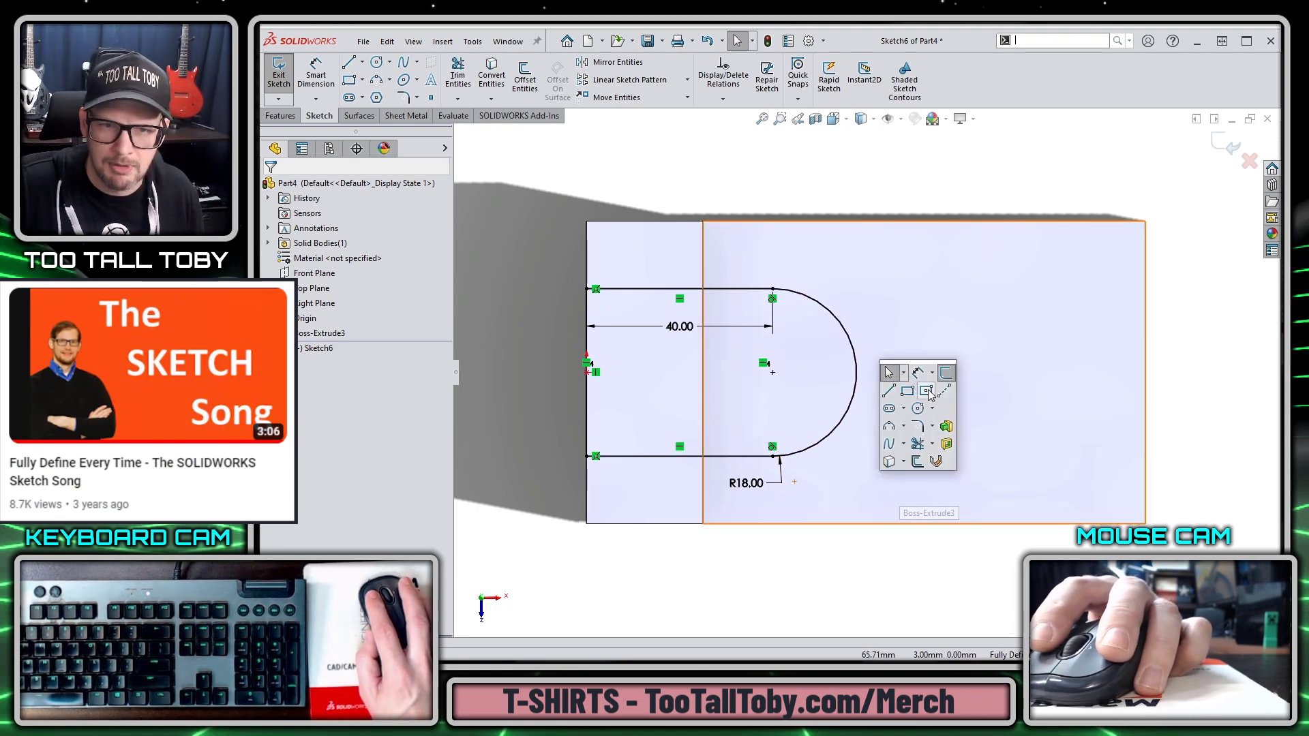
click(904, 374)
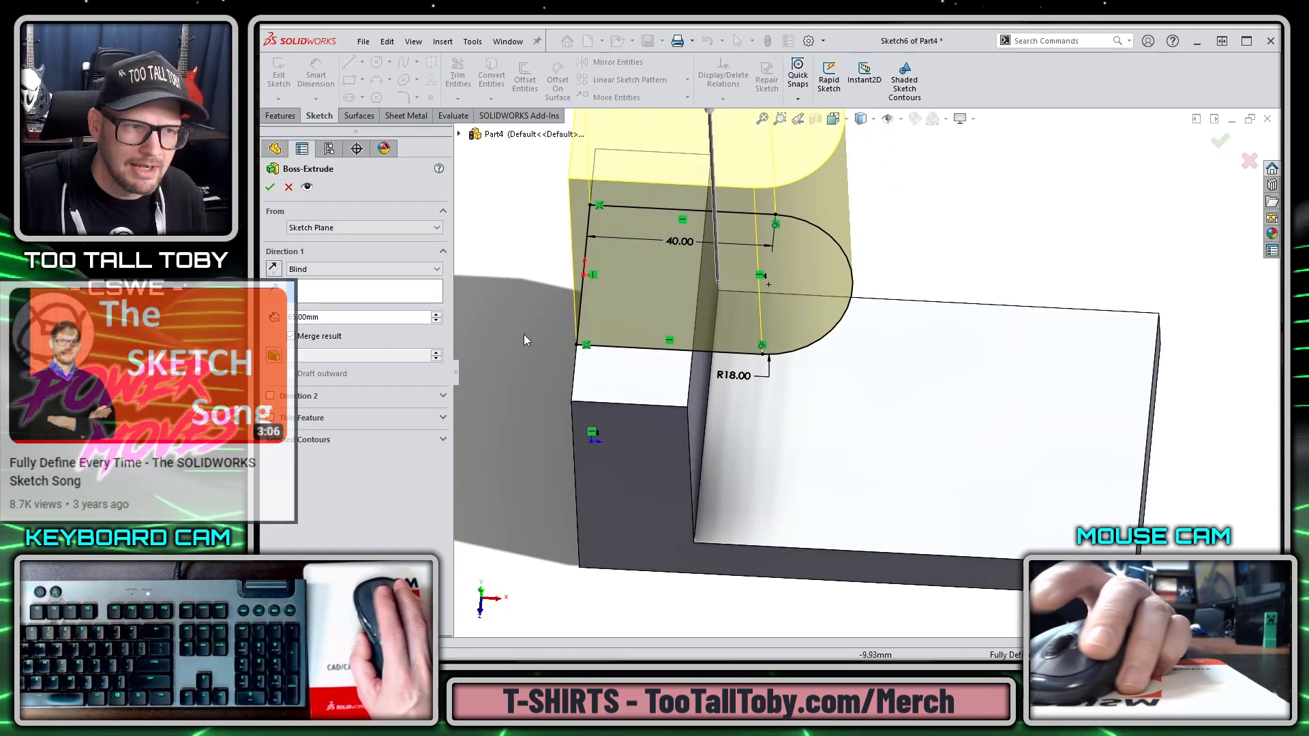
text(10)
key(Return)
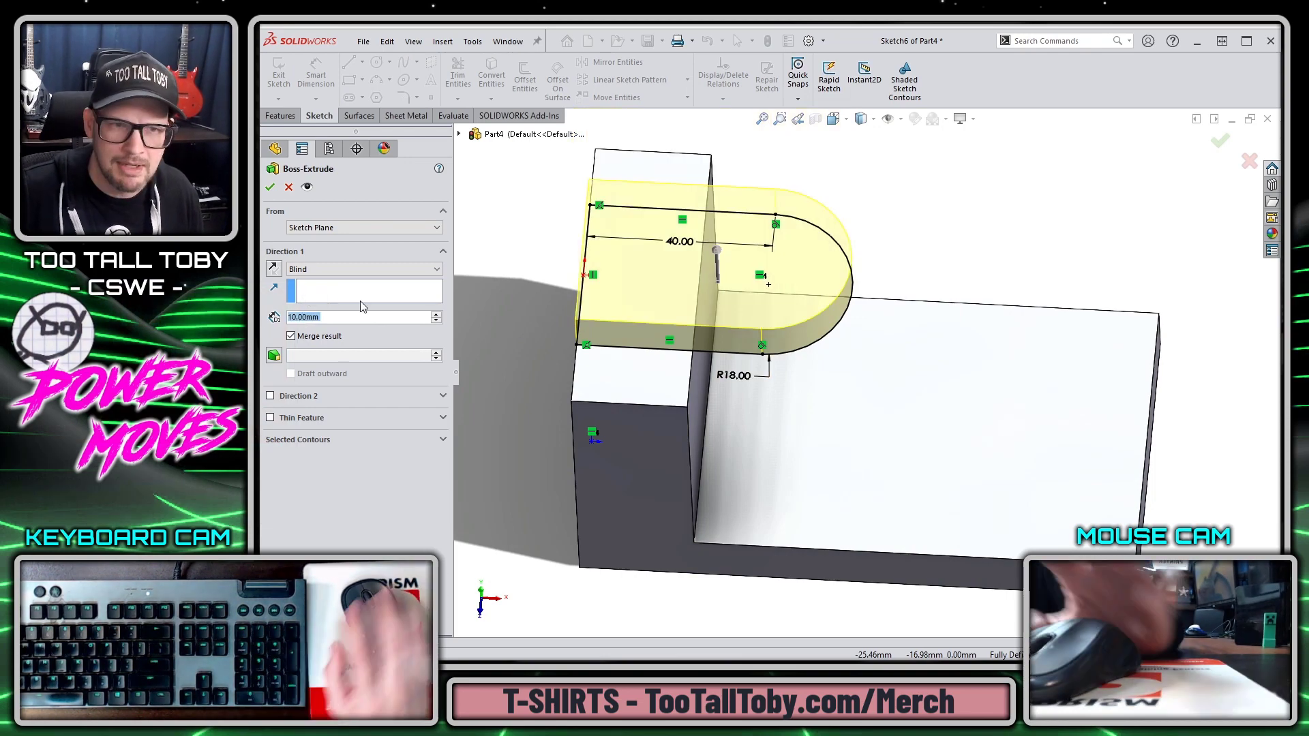
right_click(935, 201)
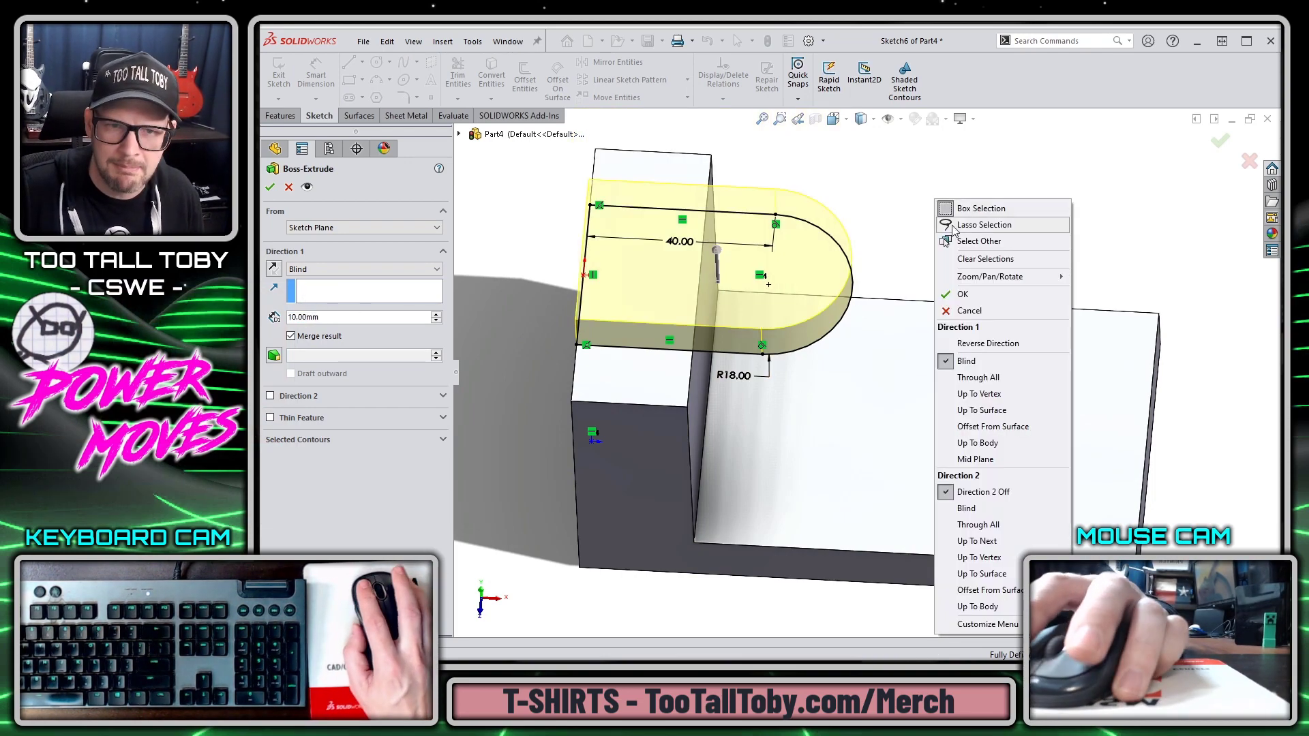
click(995, 346)
key(Return)
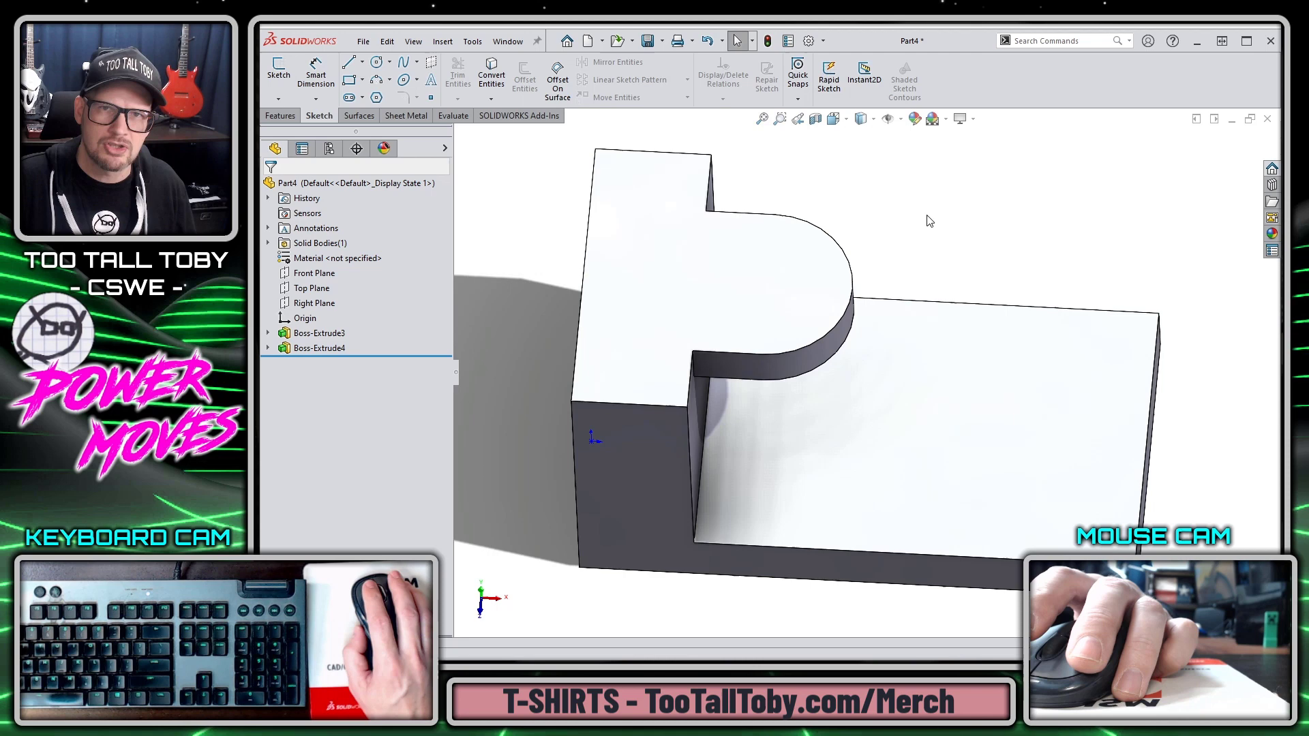
click(769, 295)
Sketch a 7.5 mm radius (Ø15) circle concentric with the tab's rounded end.
click(821, 250)
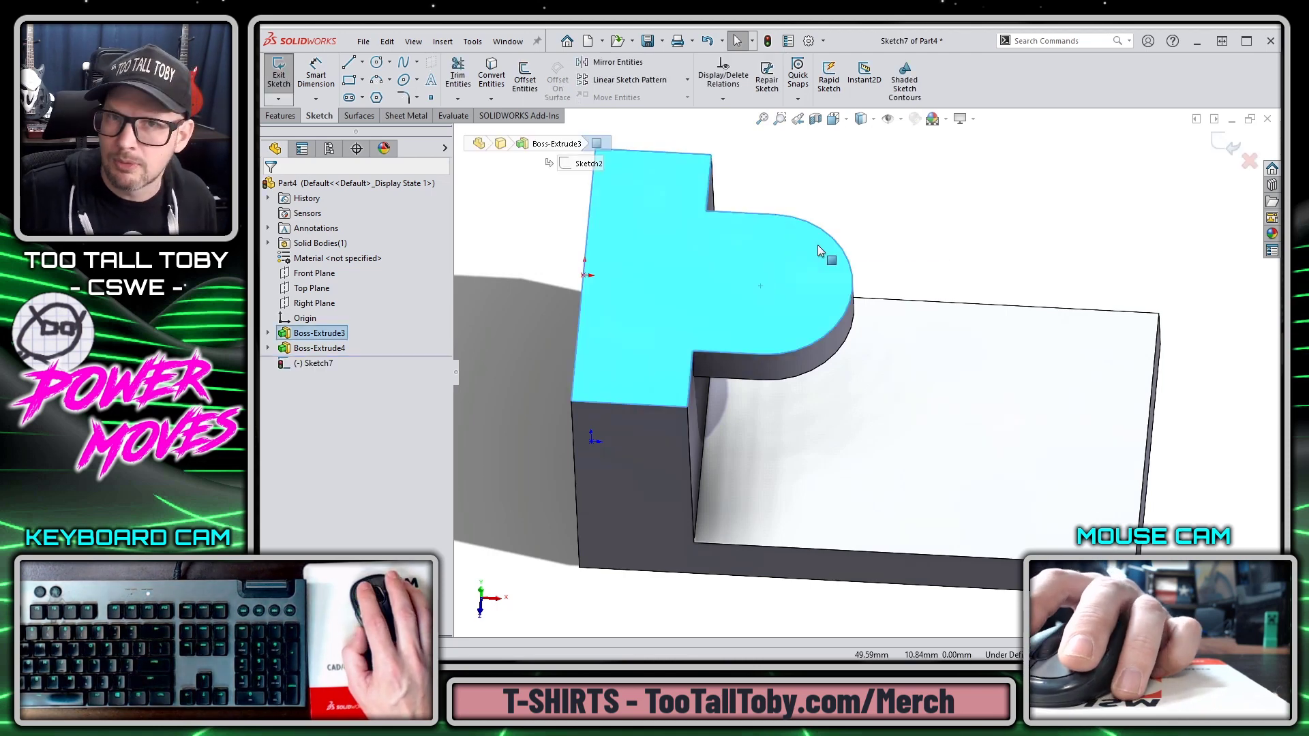
key(s)
click(887, 292)
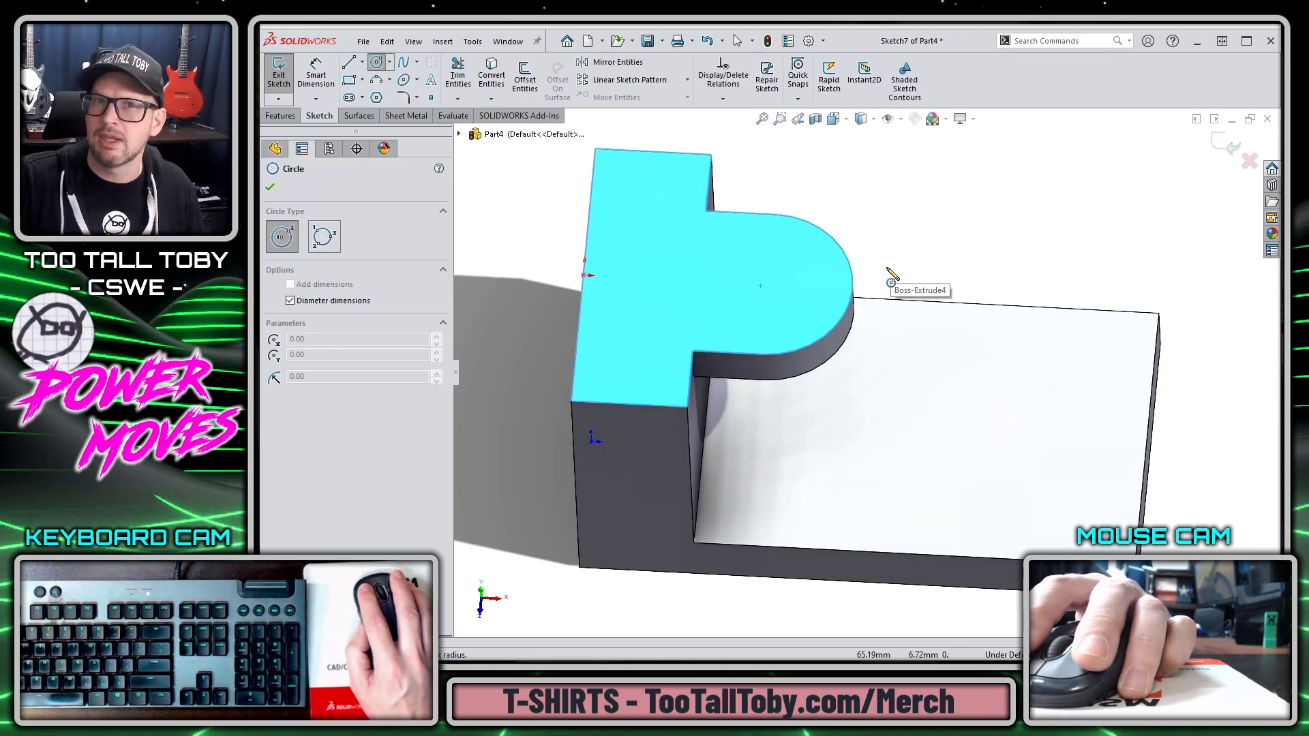
click(769, 284)
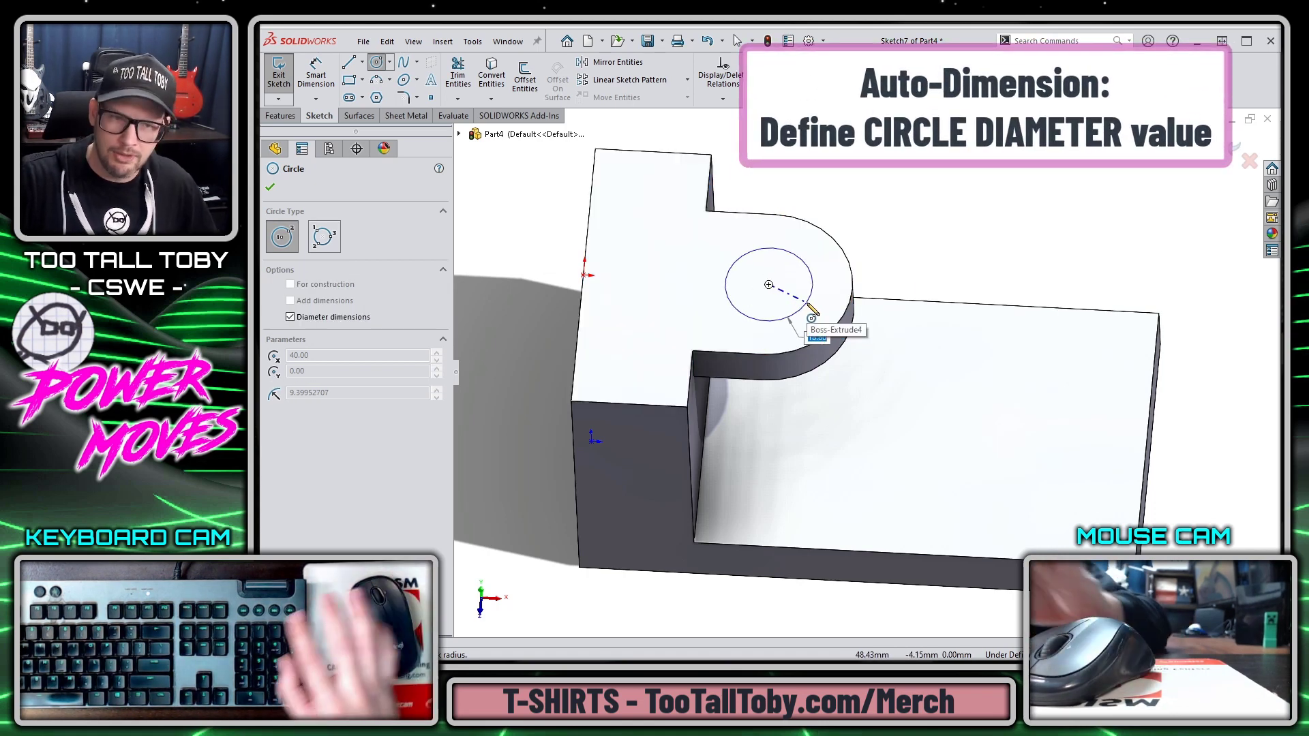
click(812, 310)
key(Return)
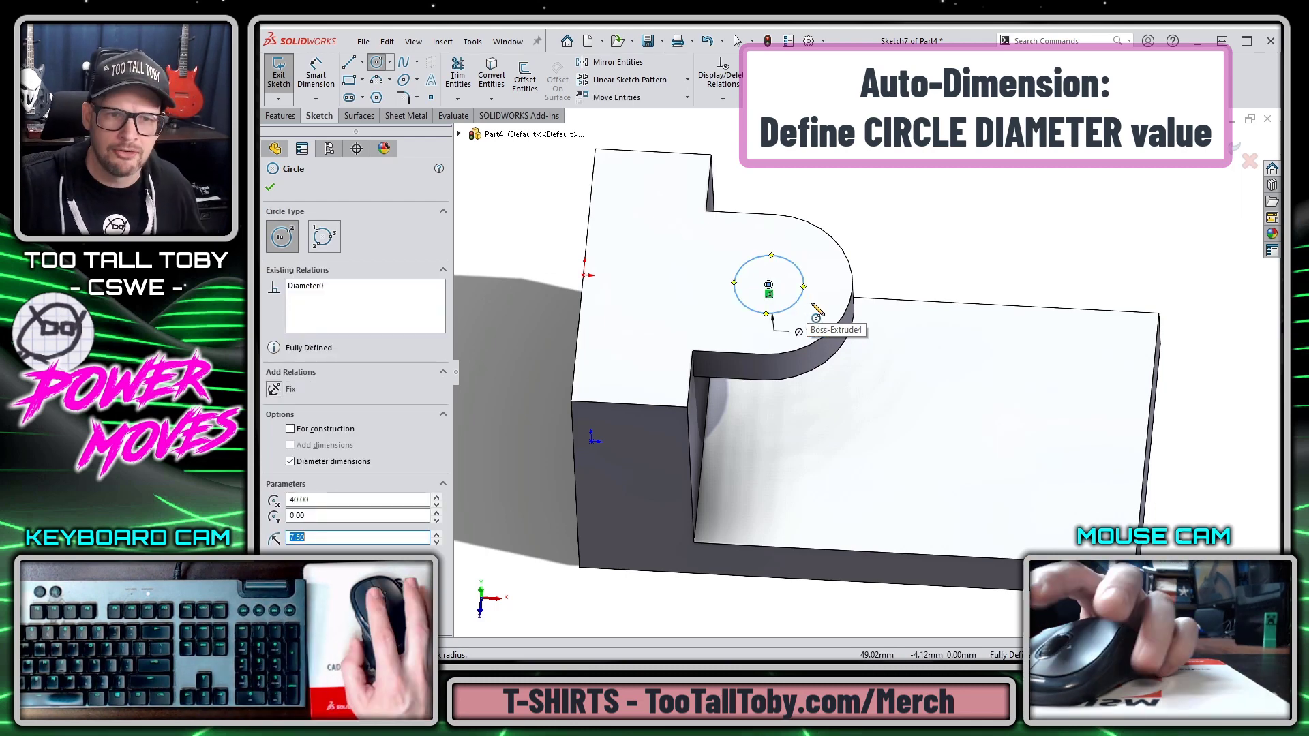
key(Escape)
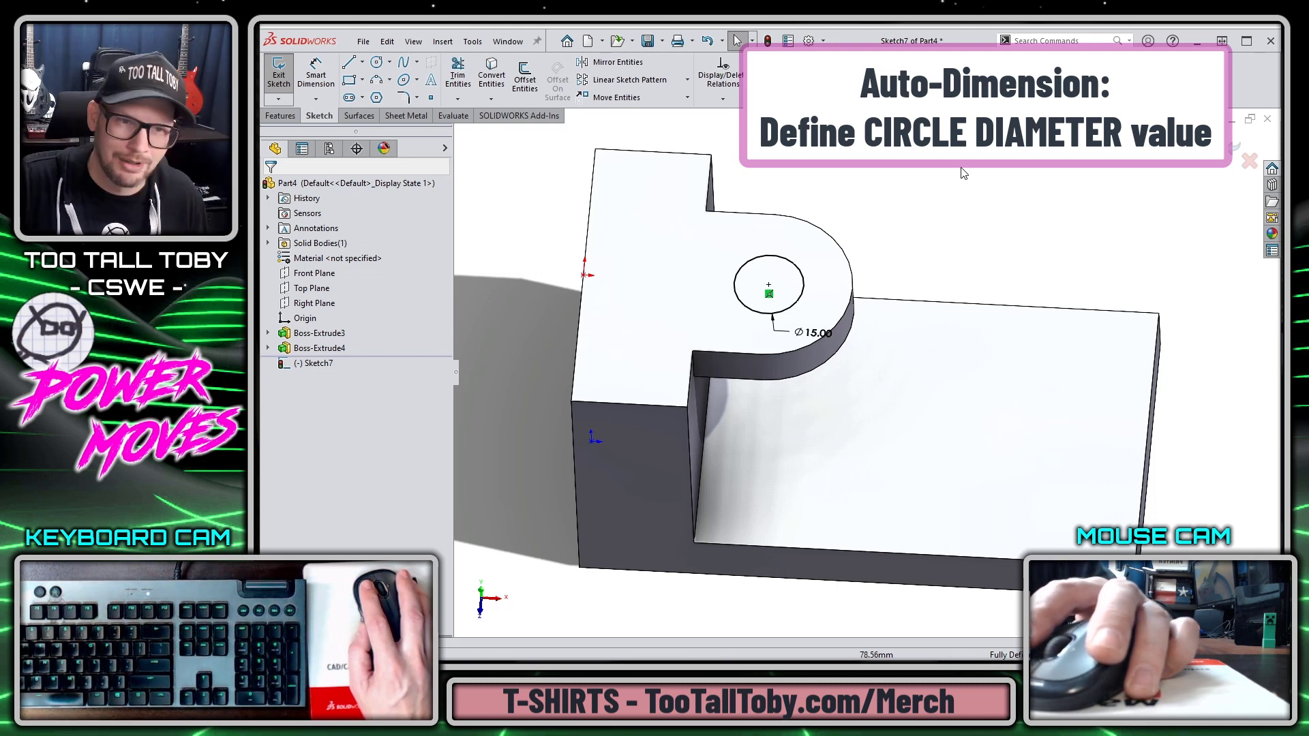
Cut-extrude the Ø15 circle Up To Next to bore the hole through the tab.
key(s)
click(1016, 278)
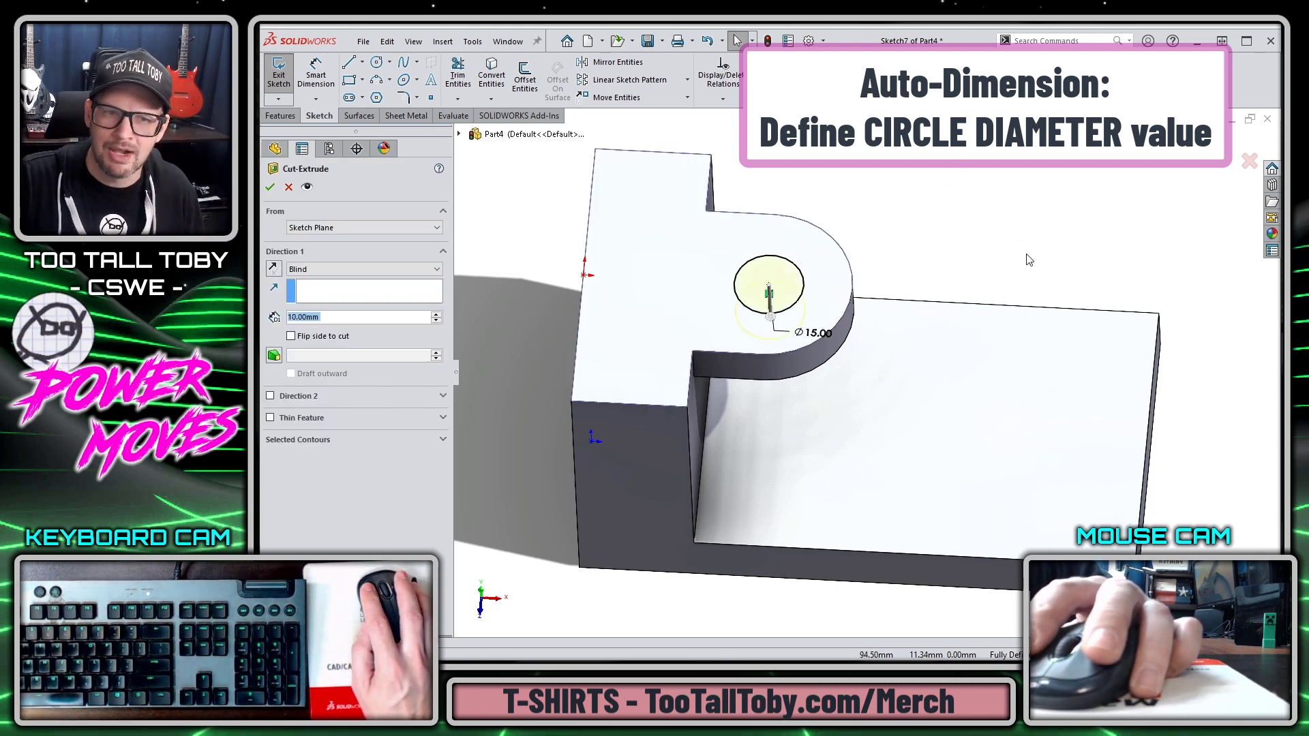
right_click(1023, 243)
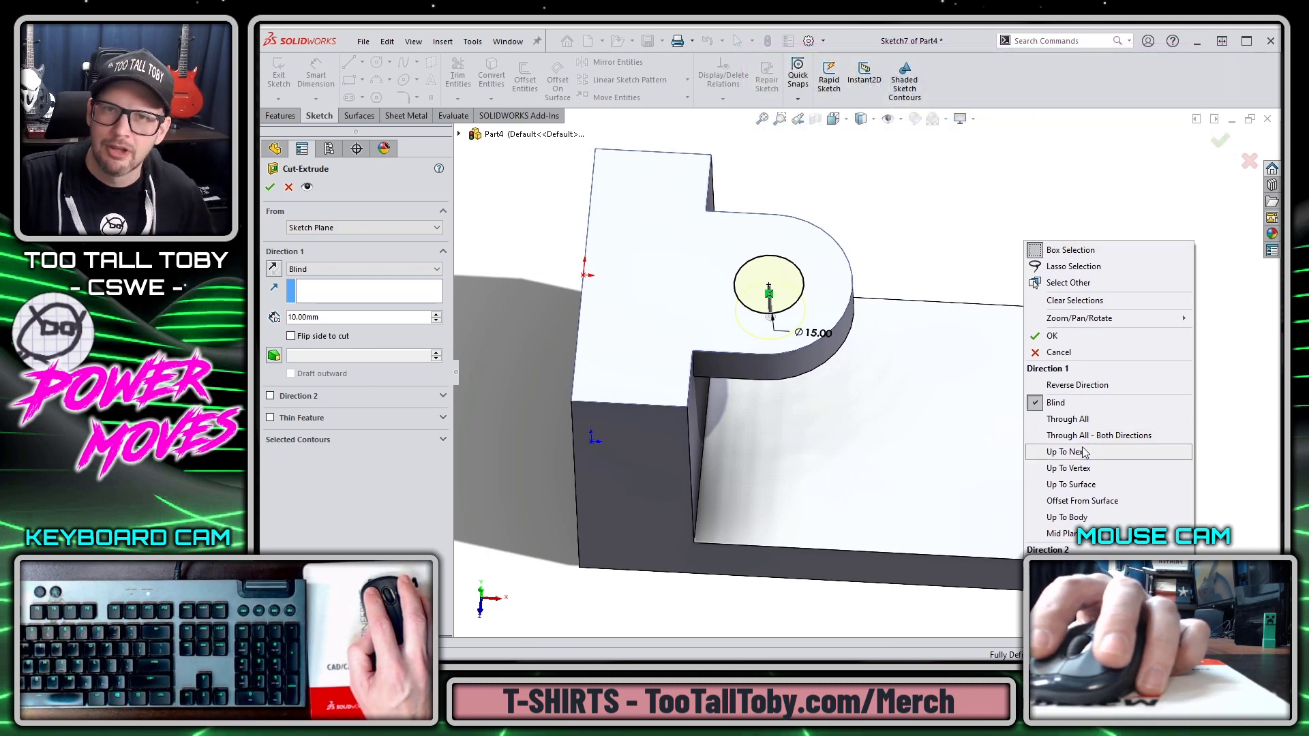
click(1085, 452)
key(Return)
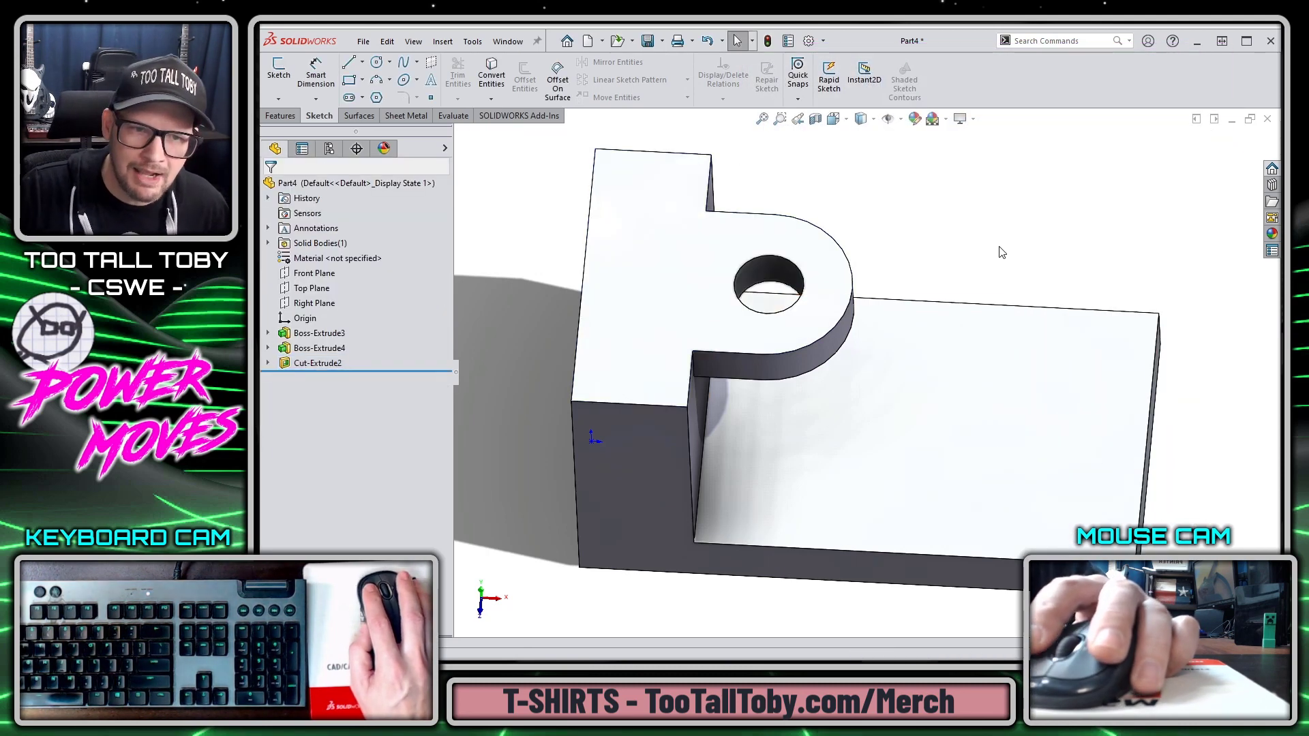
key(Left)
key(Left)
key(Left)
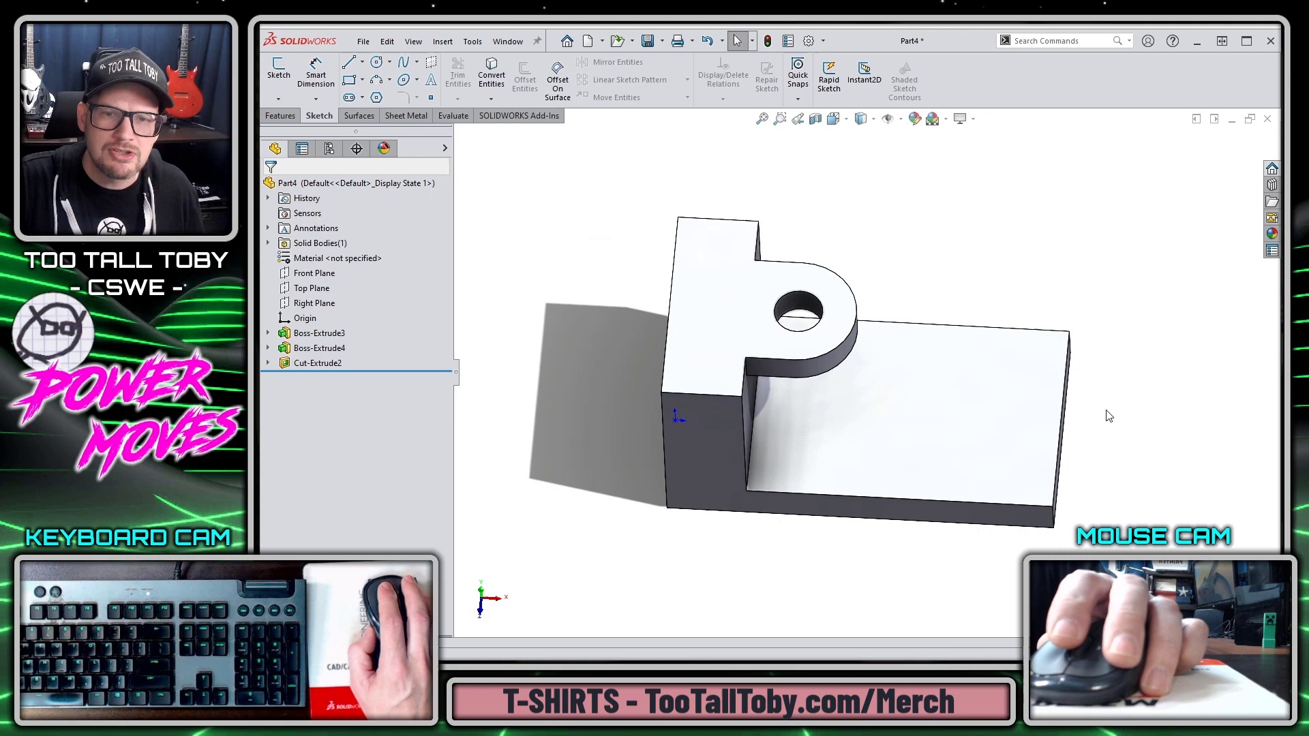
click(1017, 386)
Sketch on the base's top face and draw a rectangle beside the part with 60 mm width.
click(1064, 352)
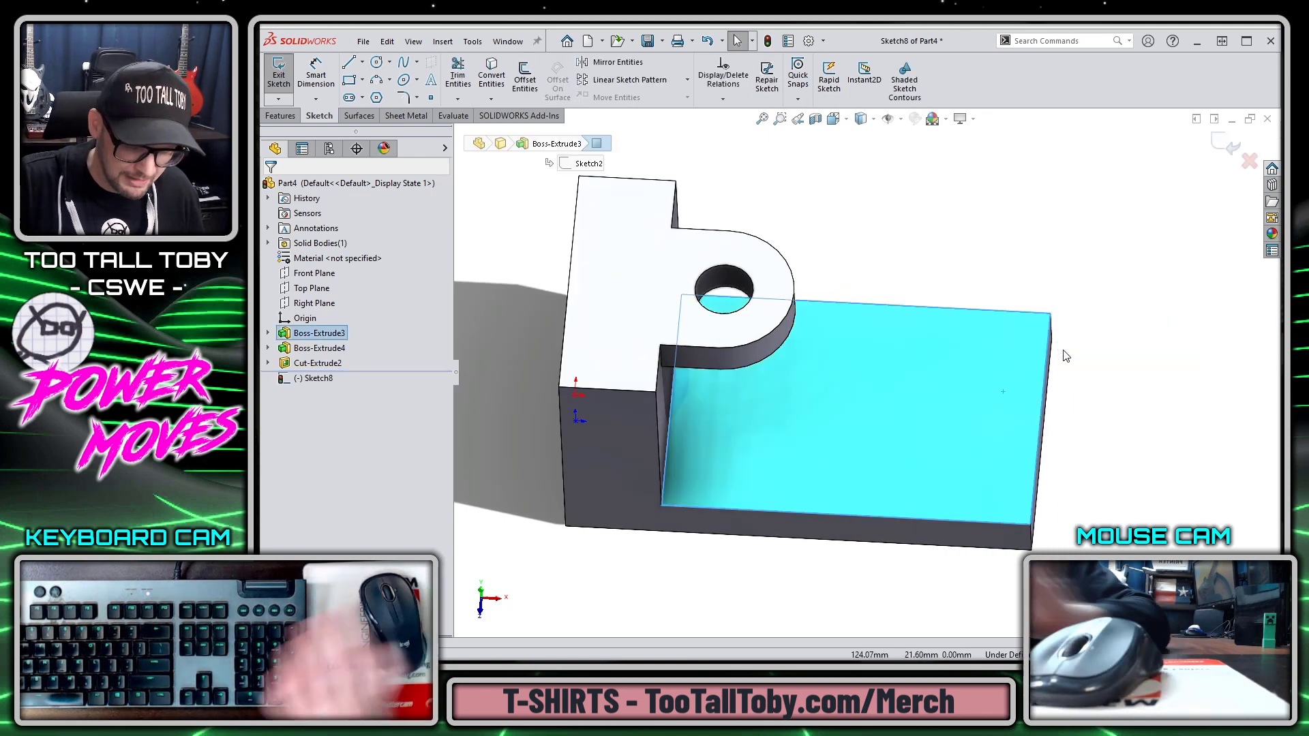
key(ctrl+8)
mouse_move(1052, 365)
ctrl+middle_down()
mouse_move(896, 366)
mouse_move(858, 339)
ctrl+middle_up()
key(s)
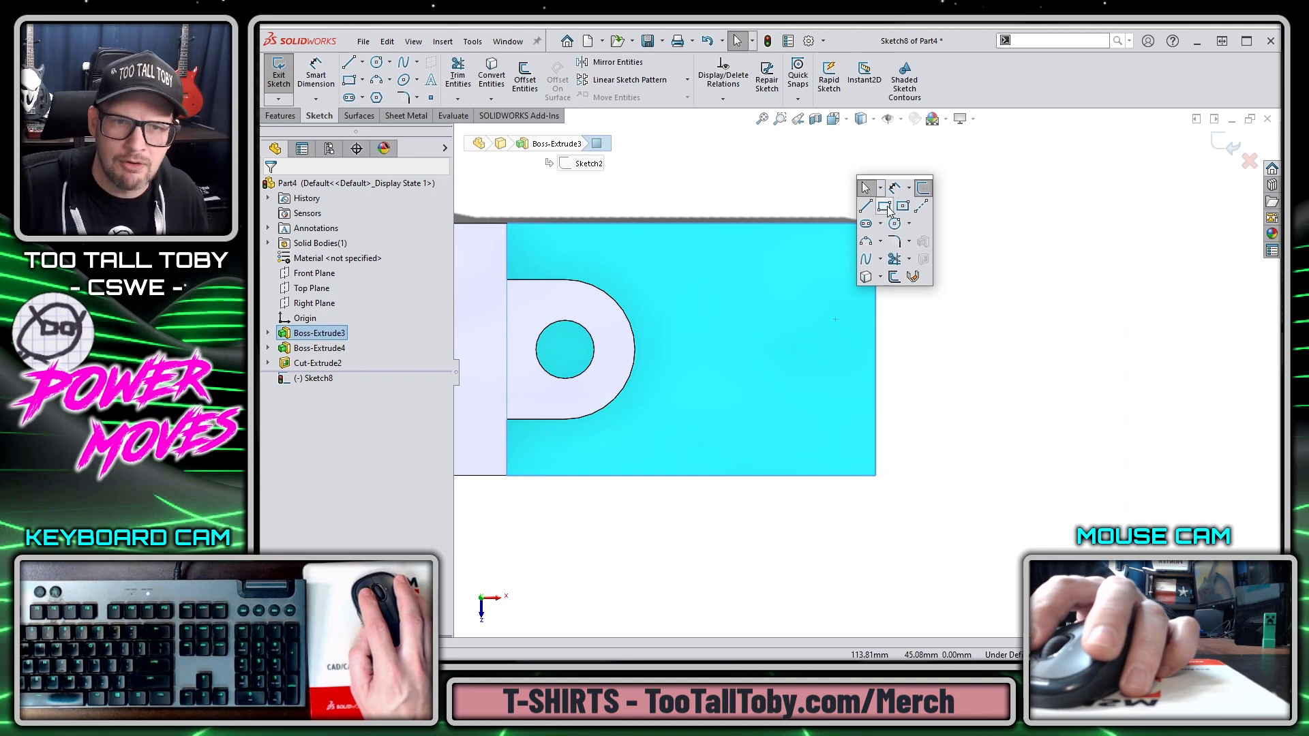
click(884, 206)
drag(872, 329, 1034, 217)
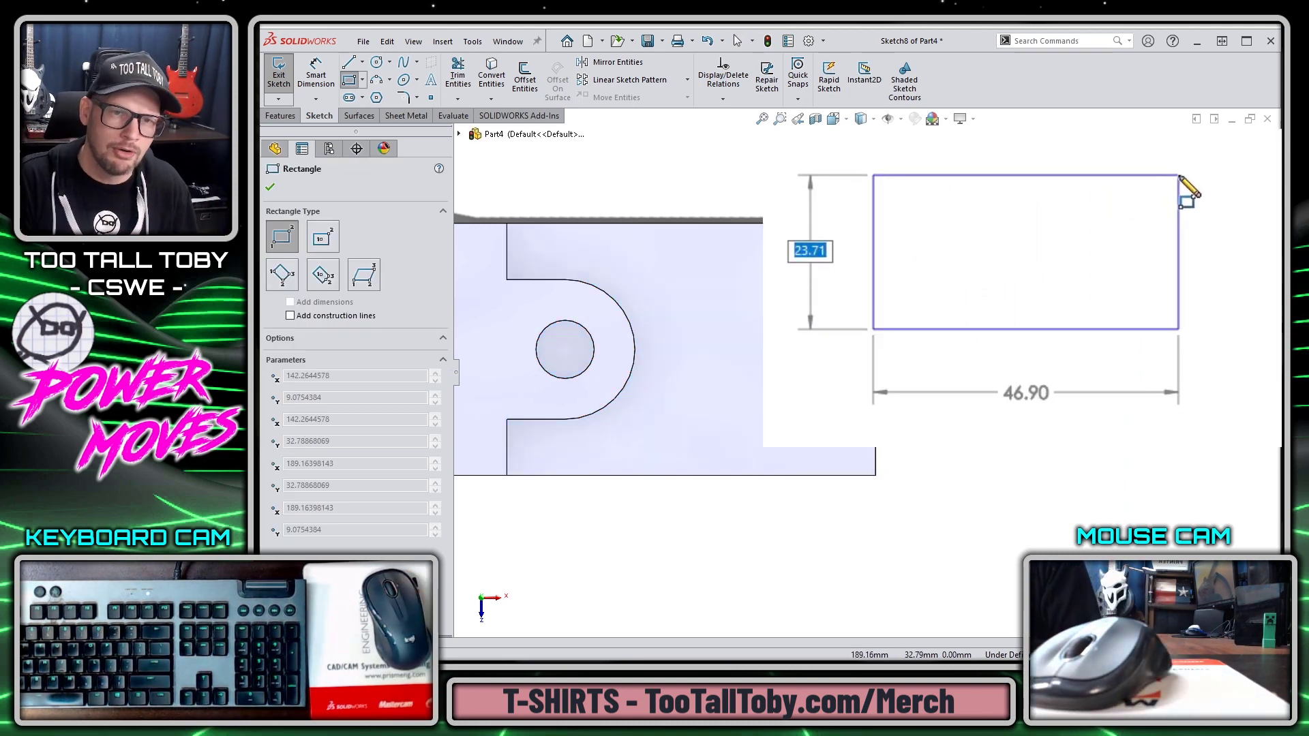
key(Tab)
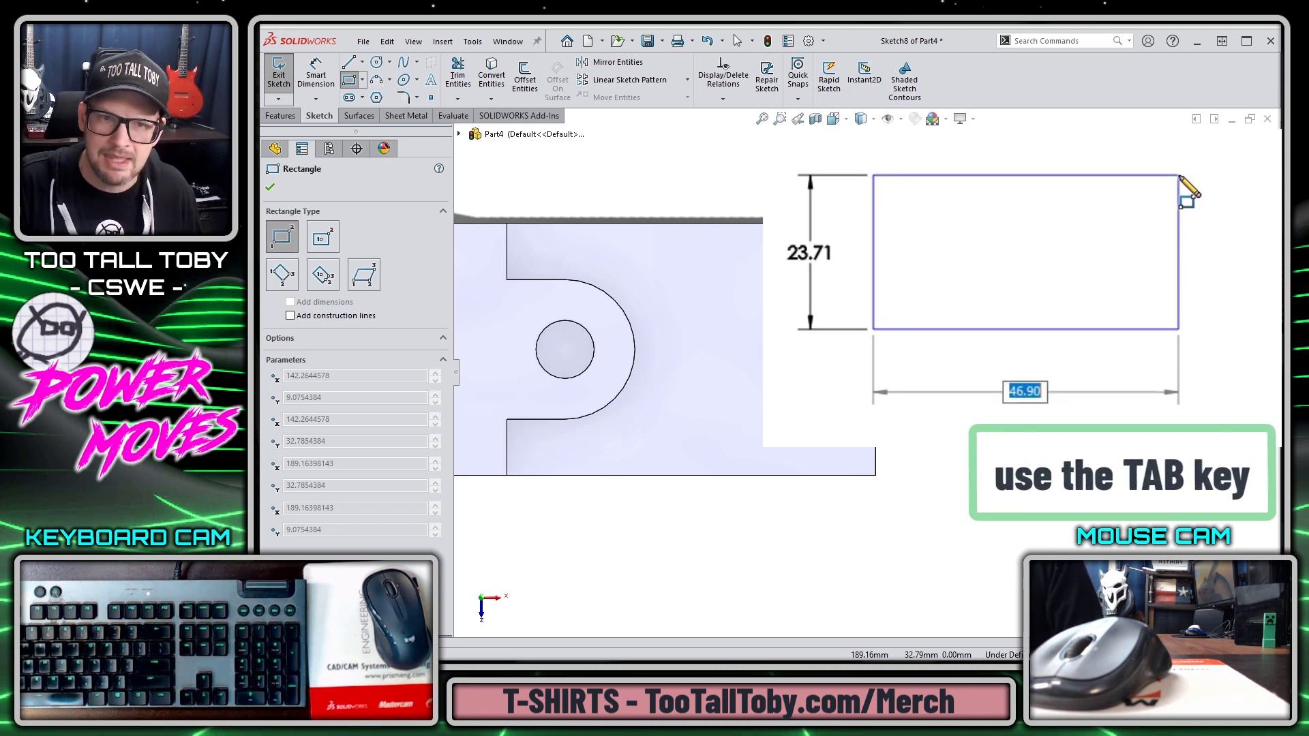
key(Tab)
key(Tab)
key(Tab)
key(Tab)
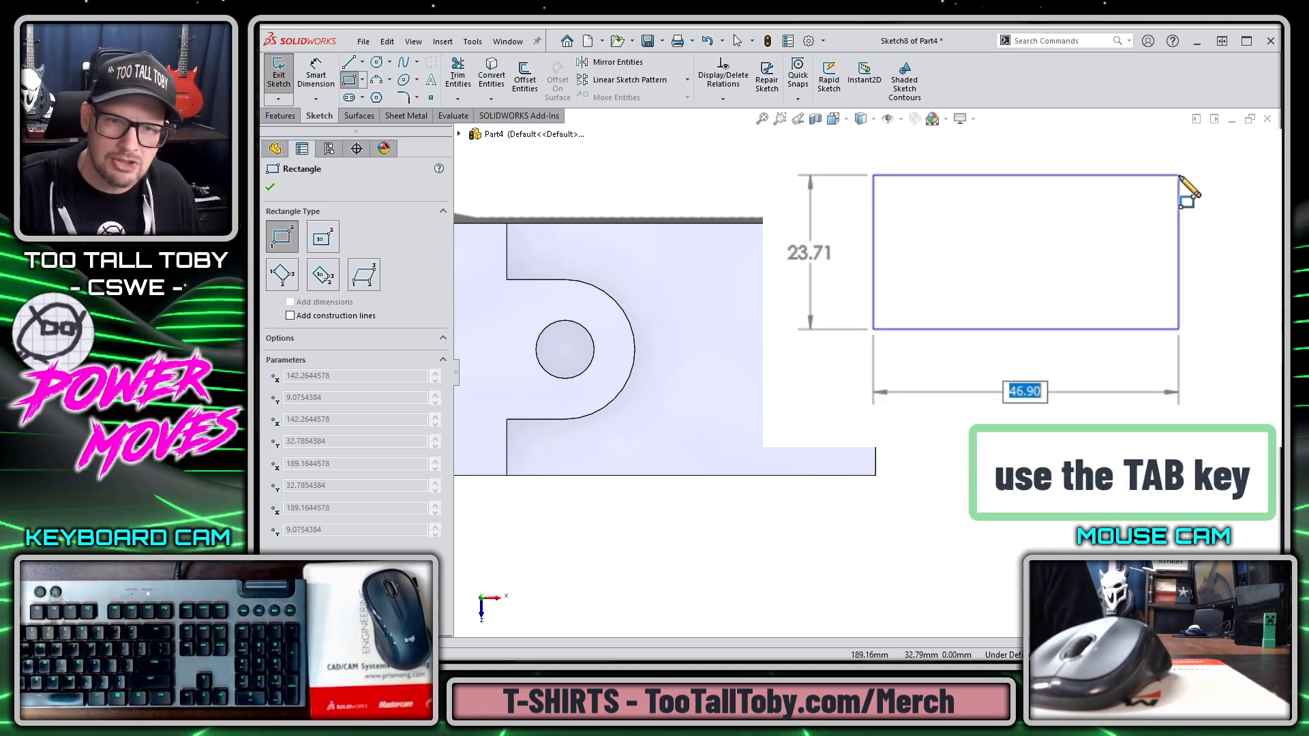
text(60)
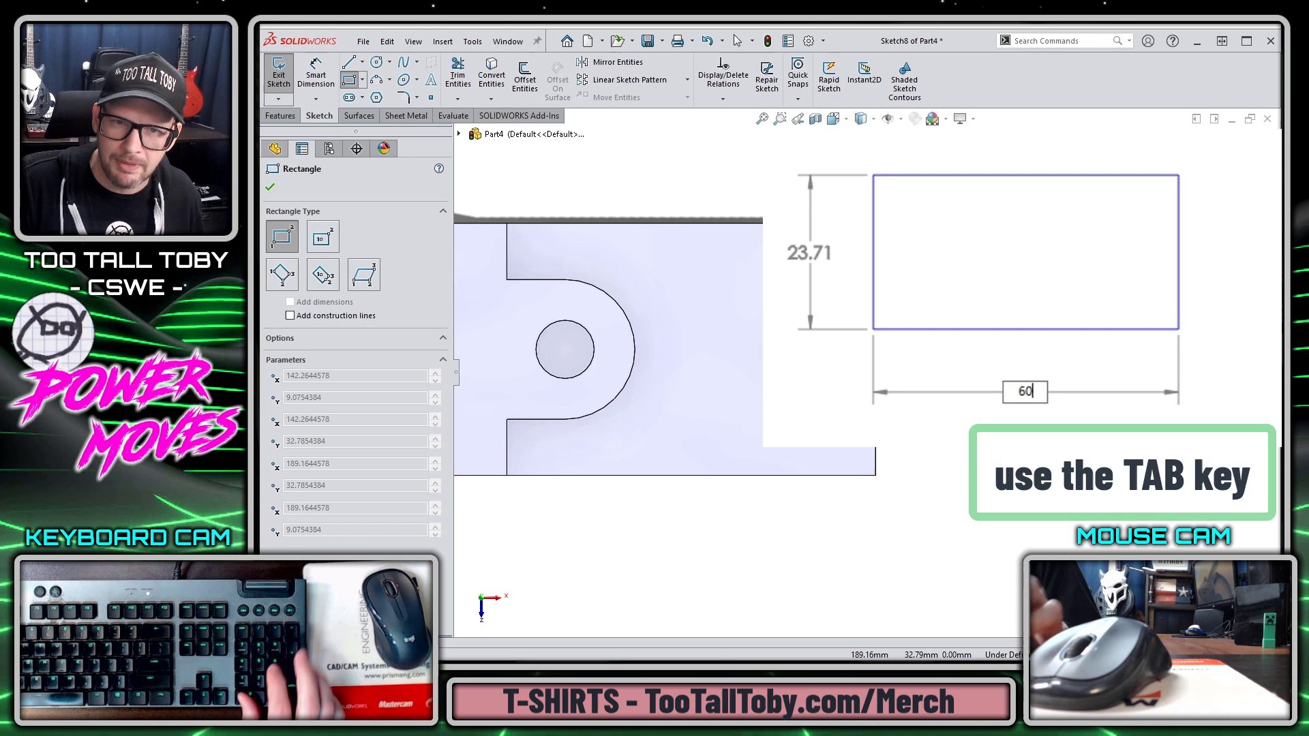
key(Return)
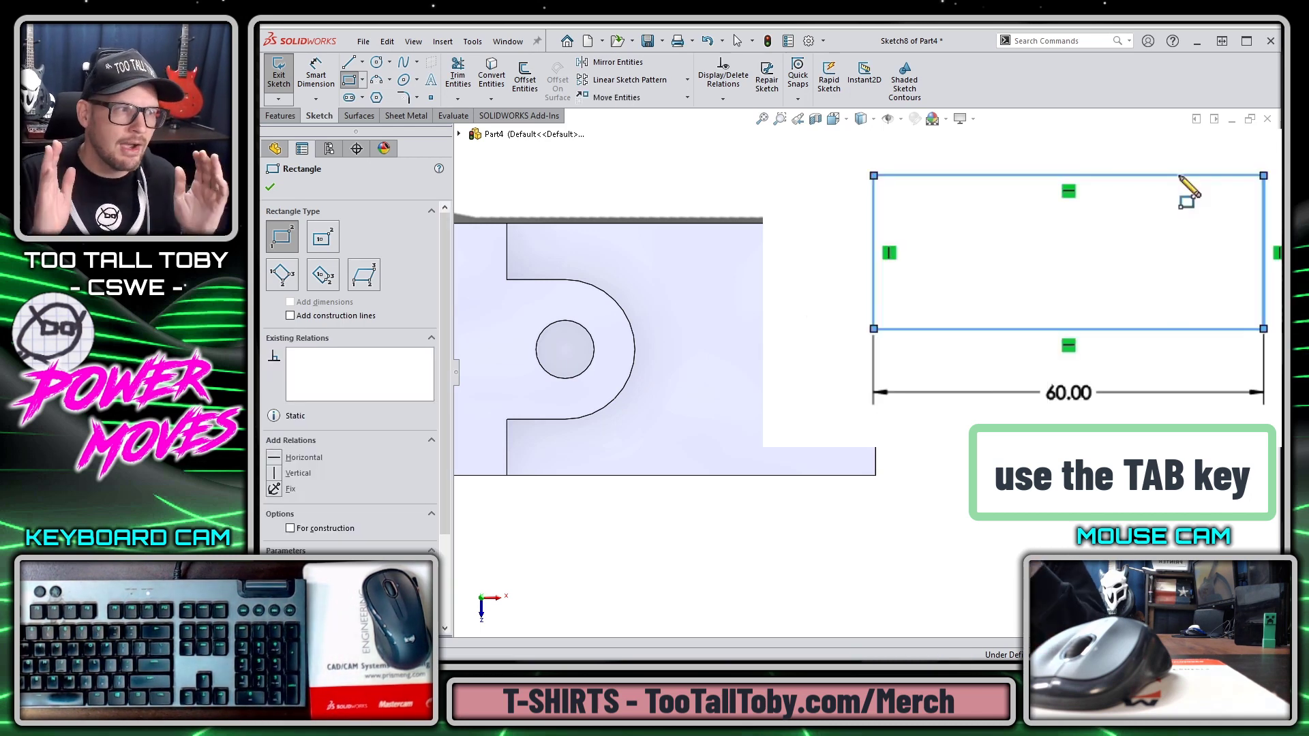
key(Escape)
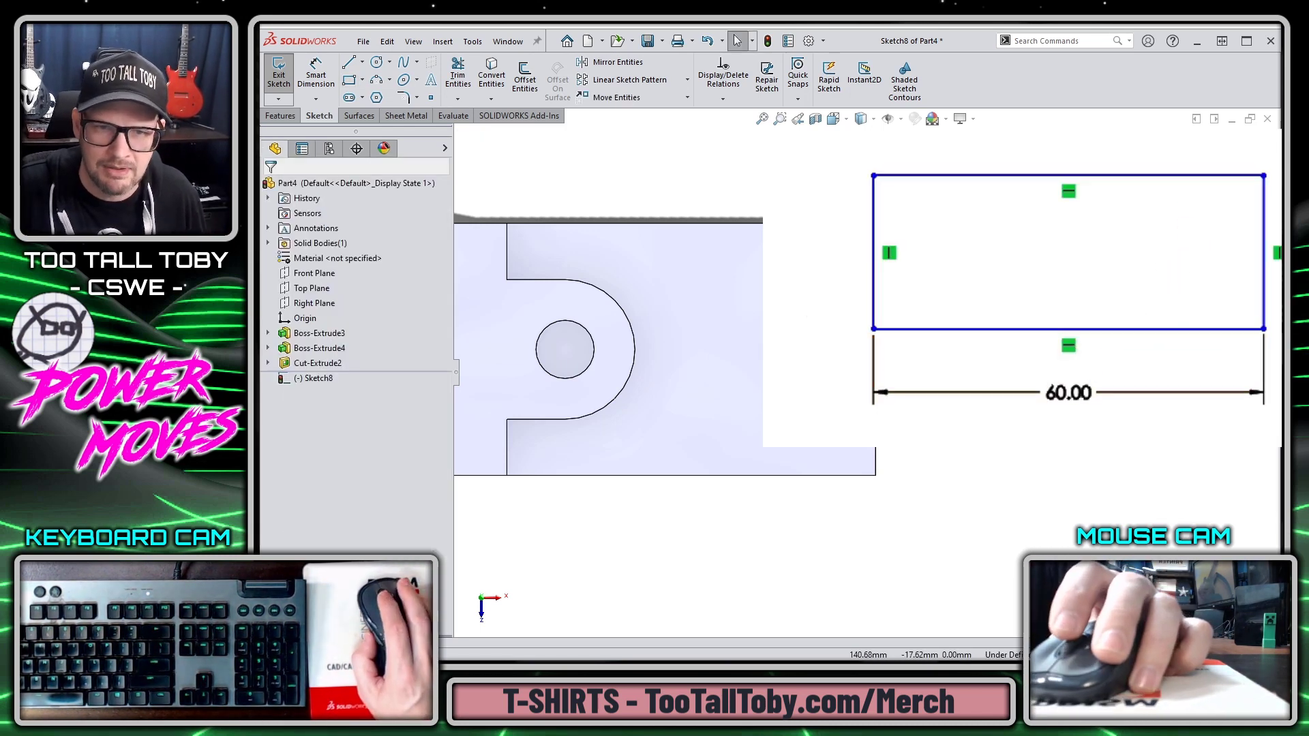
Remove the off-part rectangle and draw a 25 mm wide rectangle from the base's top-right corner.
key(f)
drag(1188, 228, 996, 380)
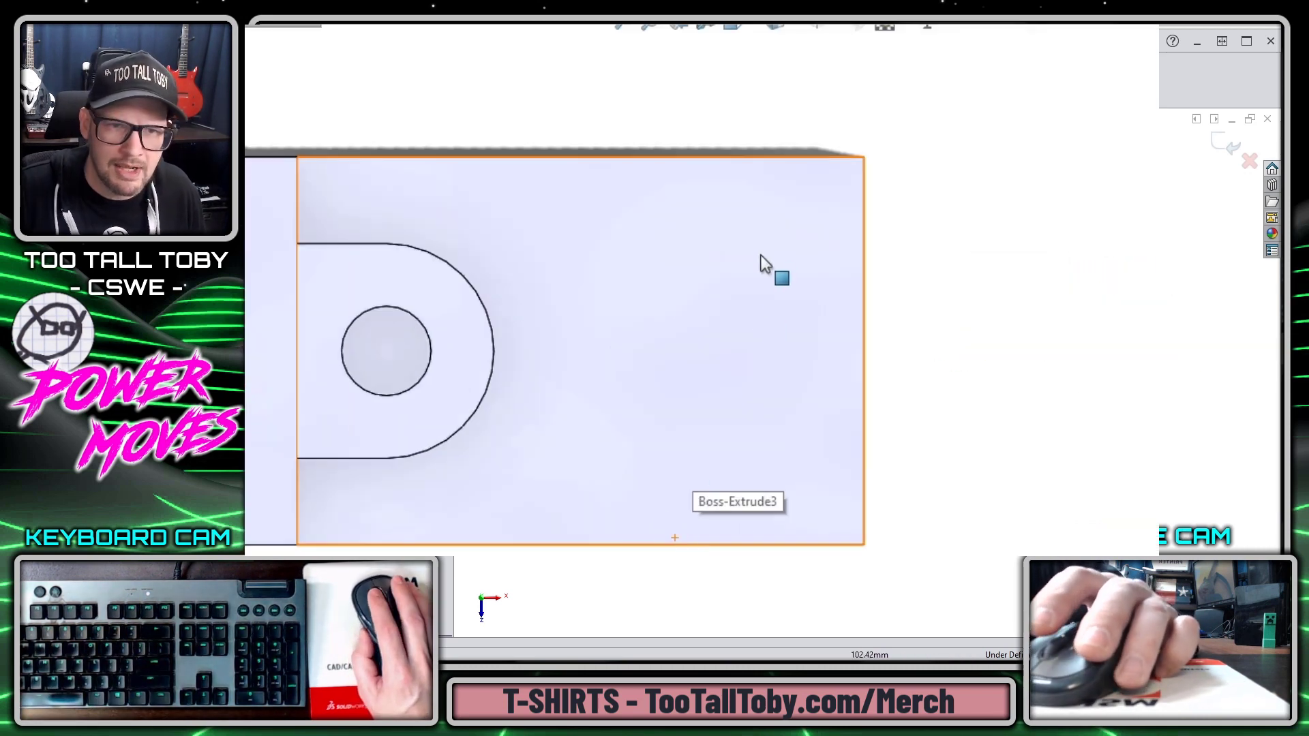
key(s)
click(1065, 184)
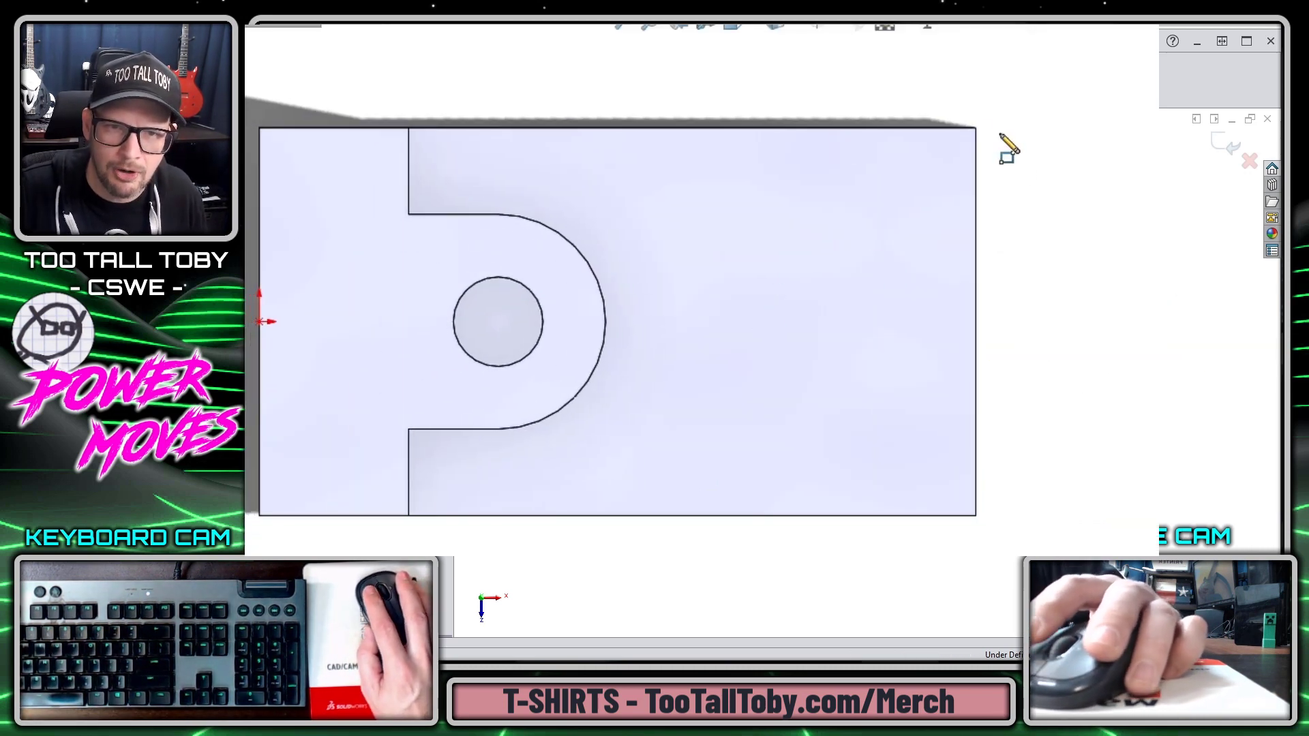
click(976, 128)
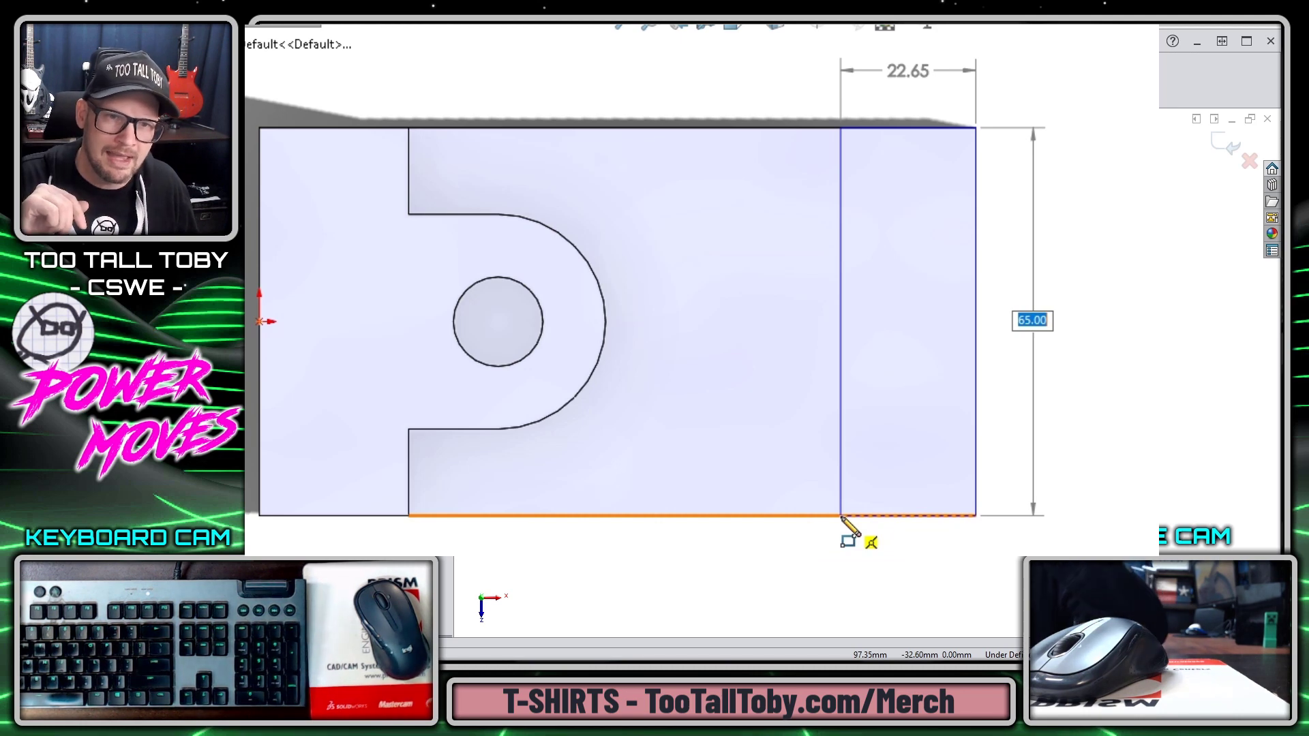
key(Tab)
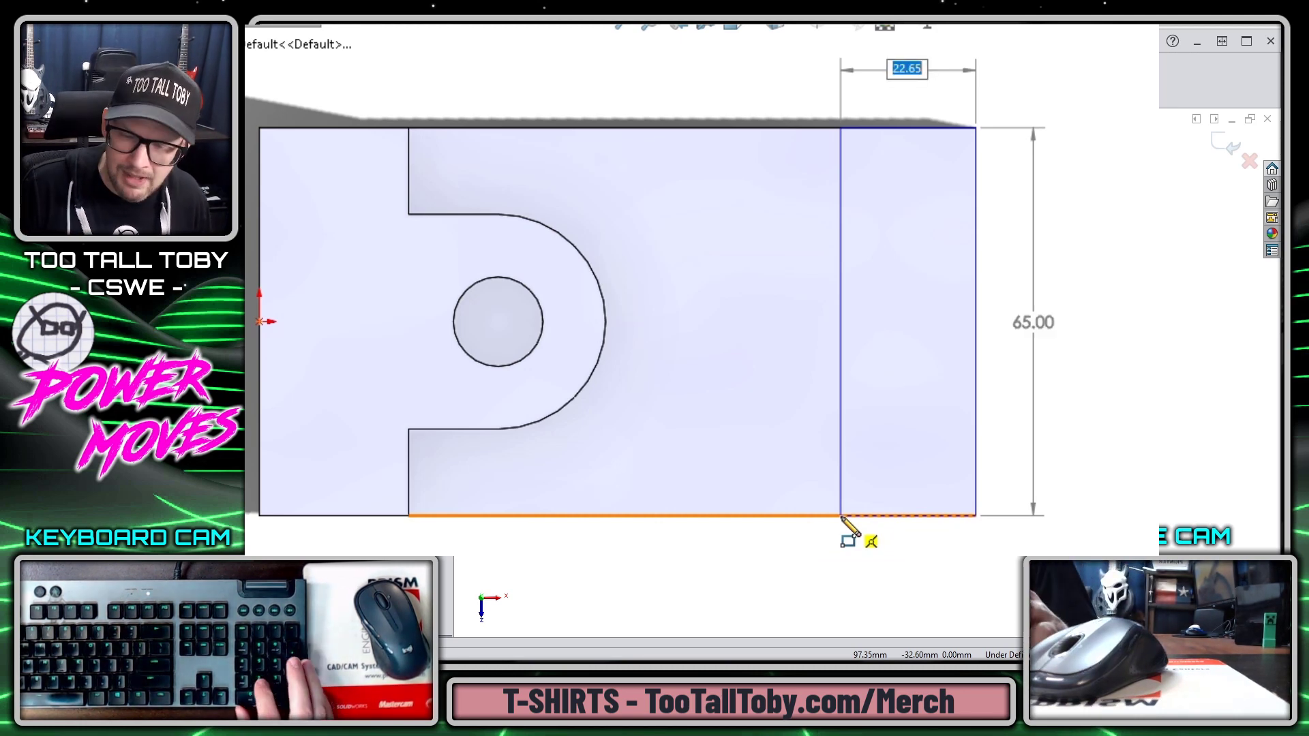
text(25)
key(Return)
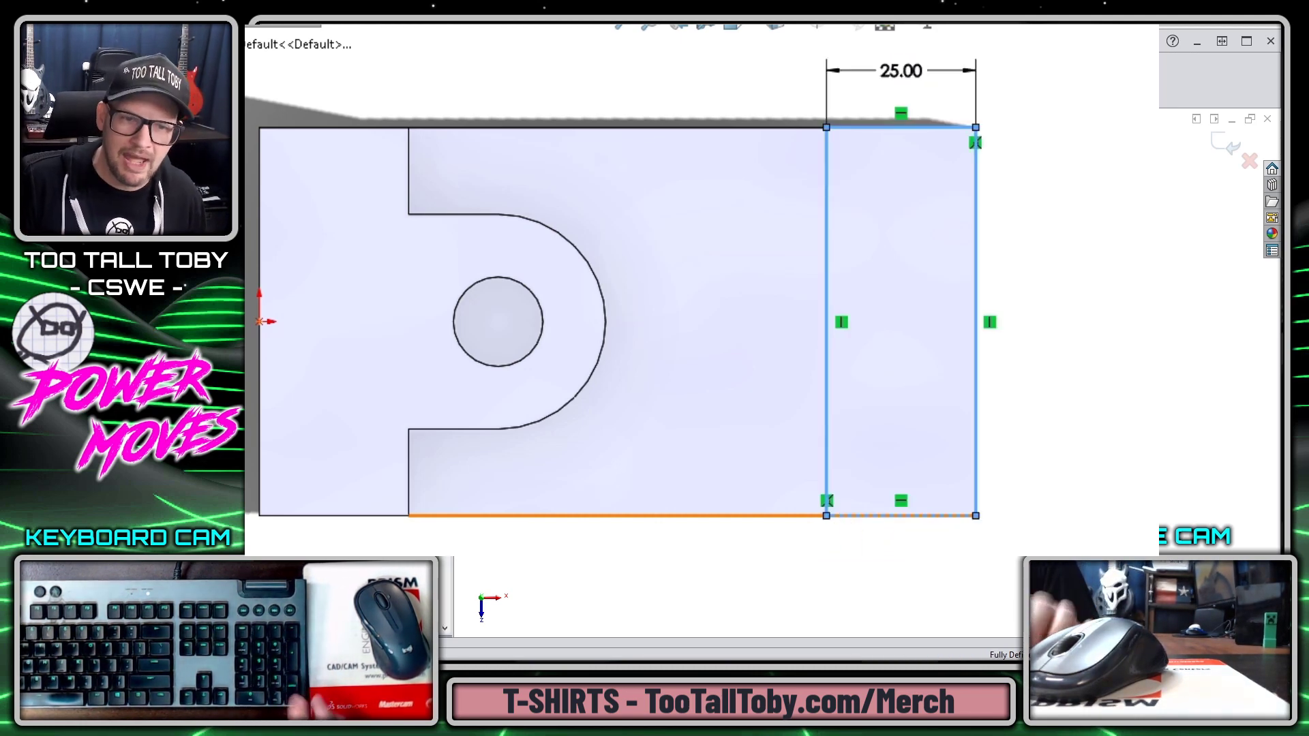
click(848, 535)
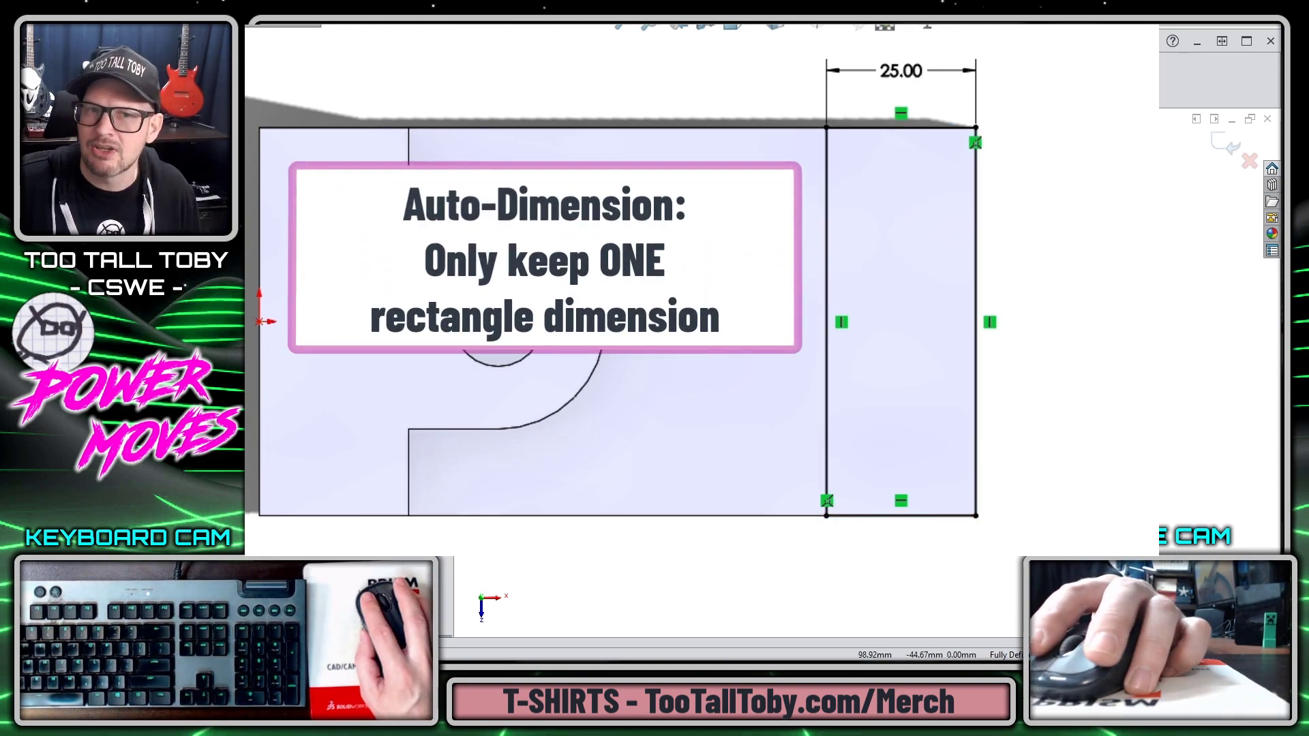